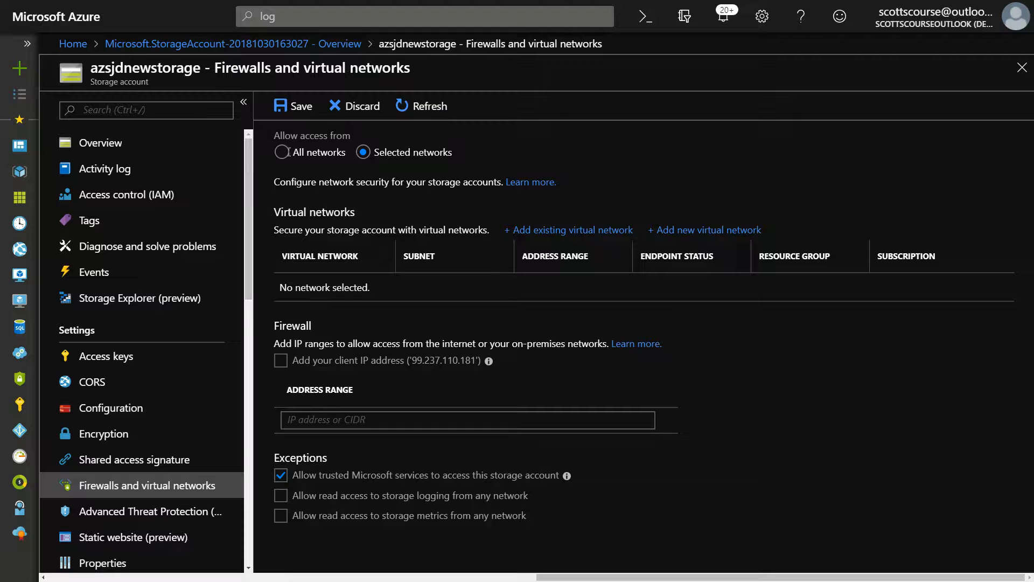
- Allow access to the azsjdnewstorage account from all networks and save the firewall settings
{"action": "left_click", "coordinate": [289, 152]}
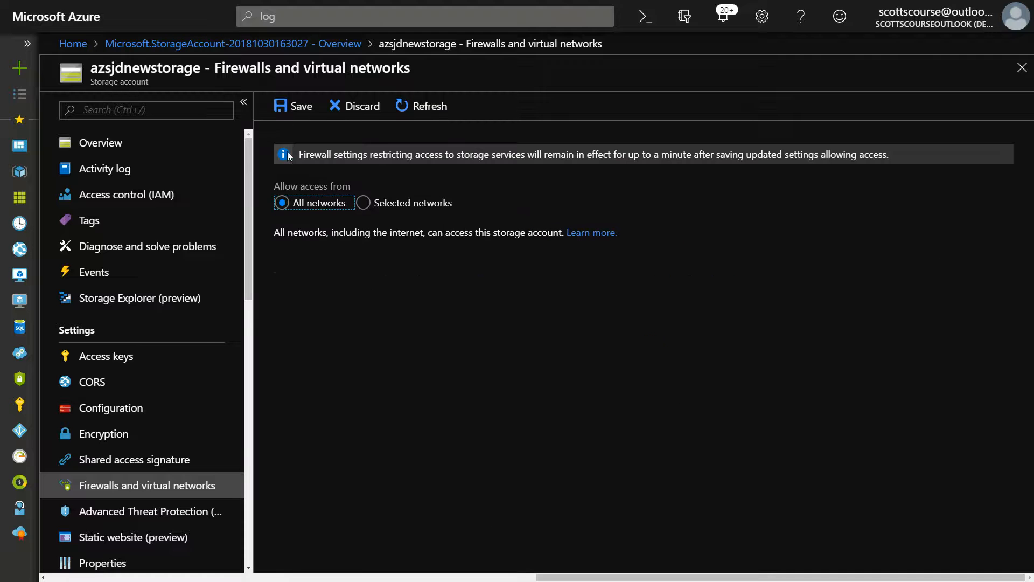
{"action": "left_click", "coordinate": [299, 112]}
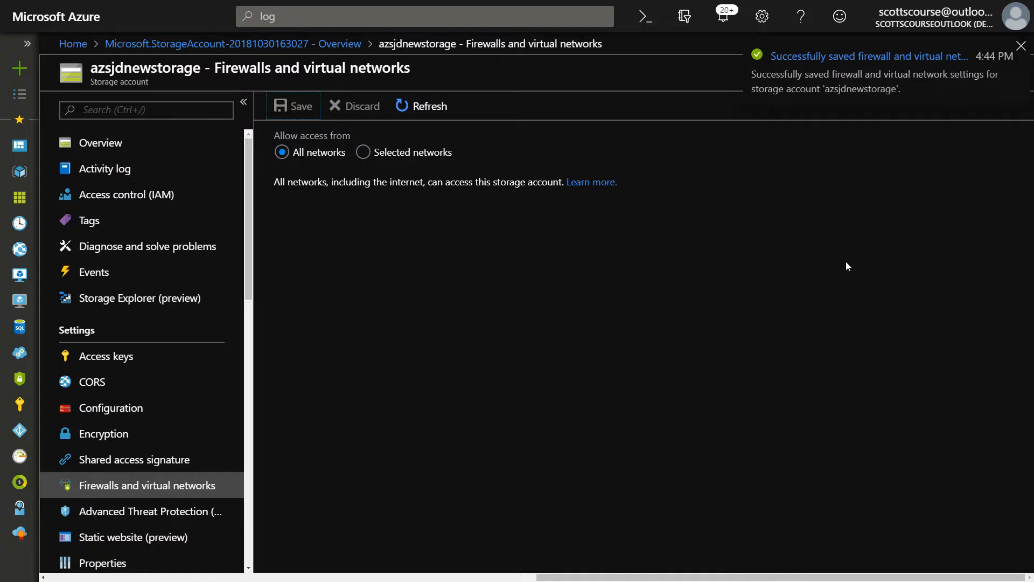
- Examine the storage account's access keys, including the account key inside key1's connection string
{"action": "left_click", "coordinate": [109, 461]}
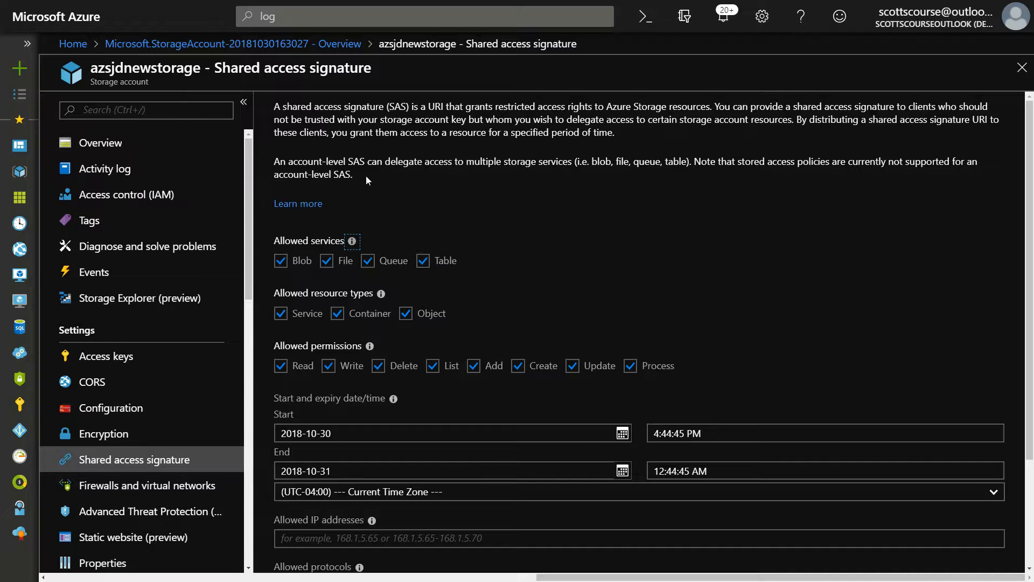
{"action": "left_click", "coordinate": [99, 357]}
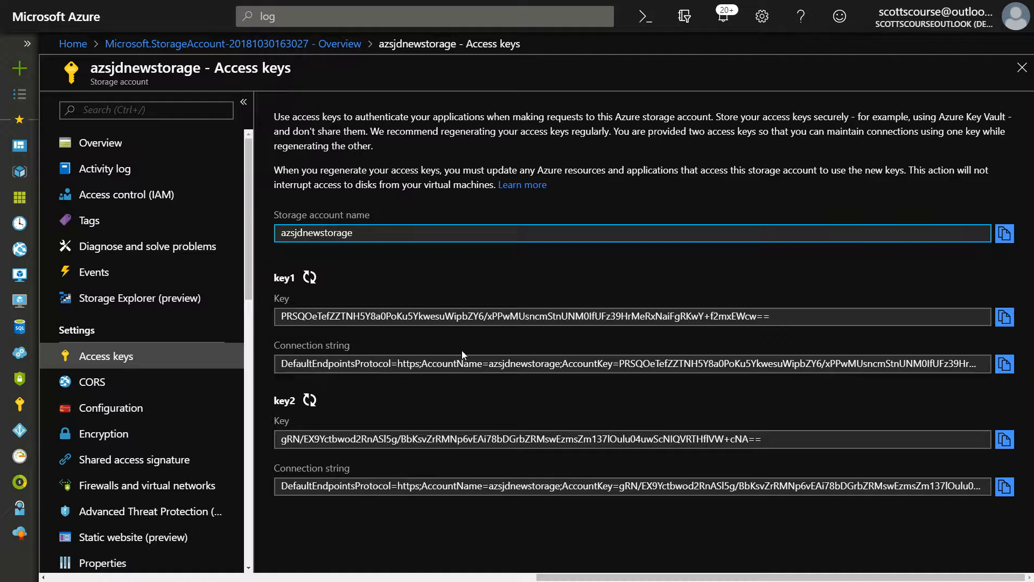
{"action": "left_click", "coordinate": [325, 363]}
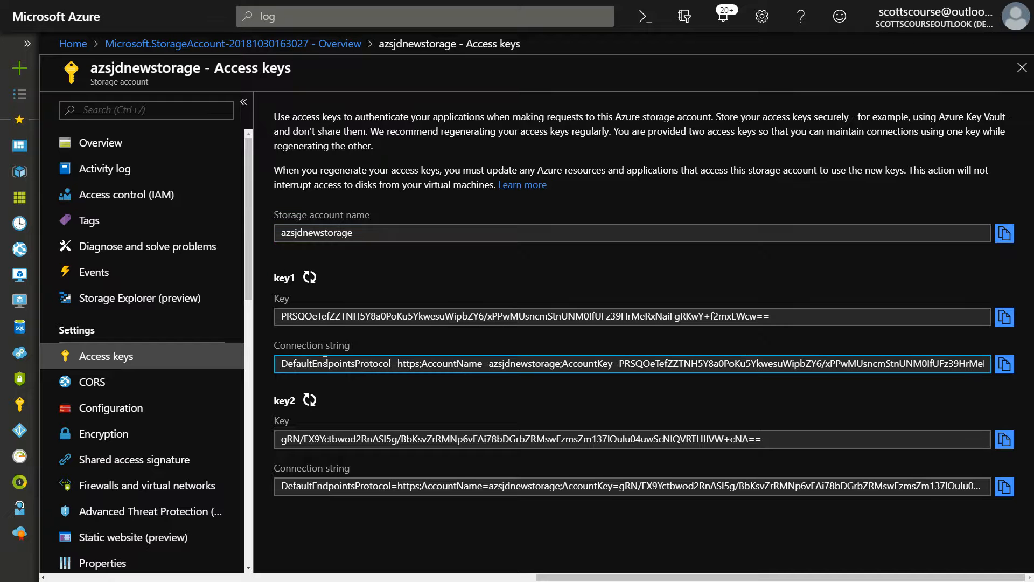
{"action": "double_click", "coordinate": [579, 362]}
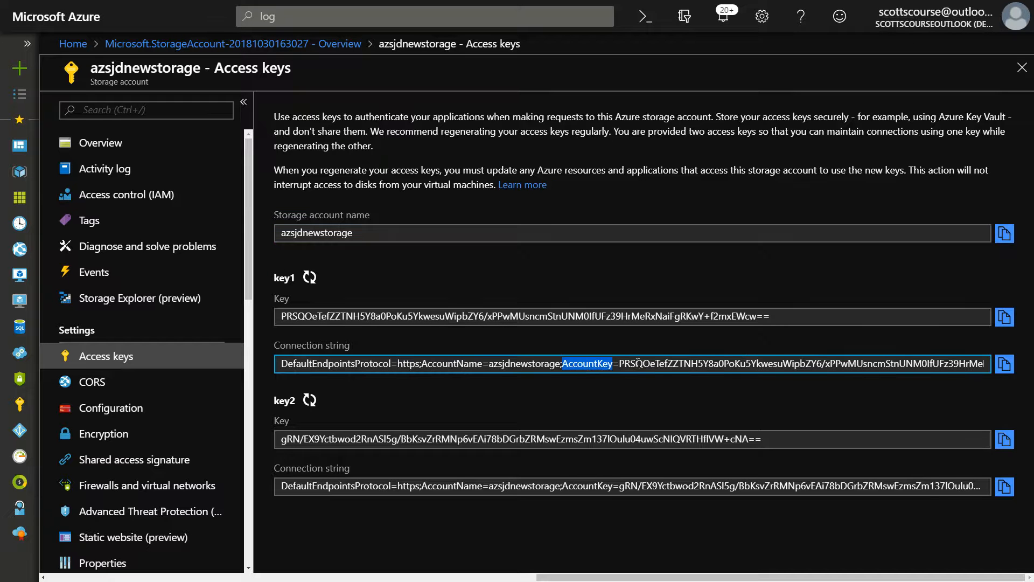
{"action": "double_click", "coordinate": [702, 363]}
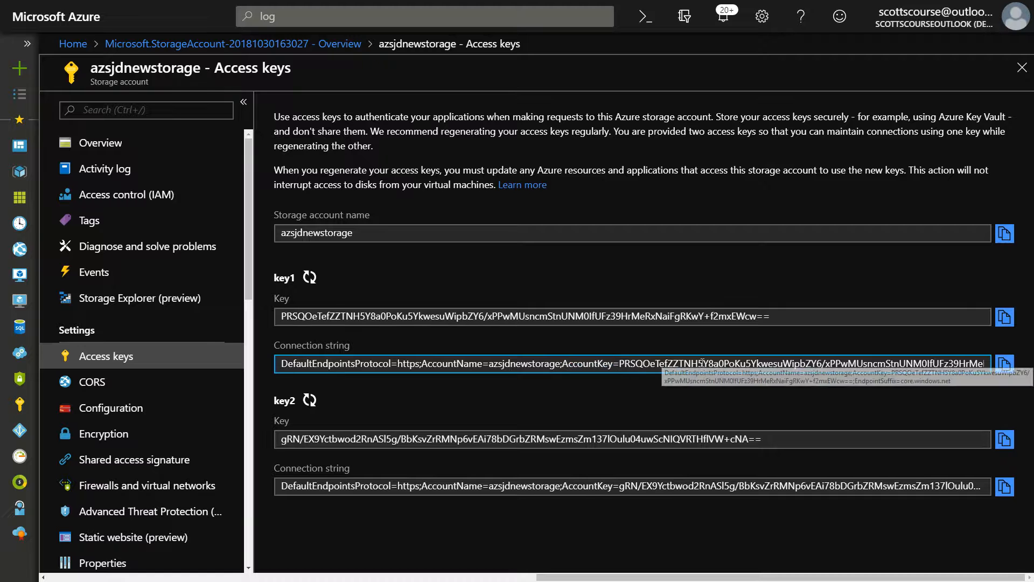
{"action": "double_click", "coordinate": [342, 317]}
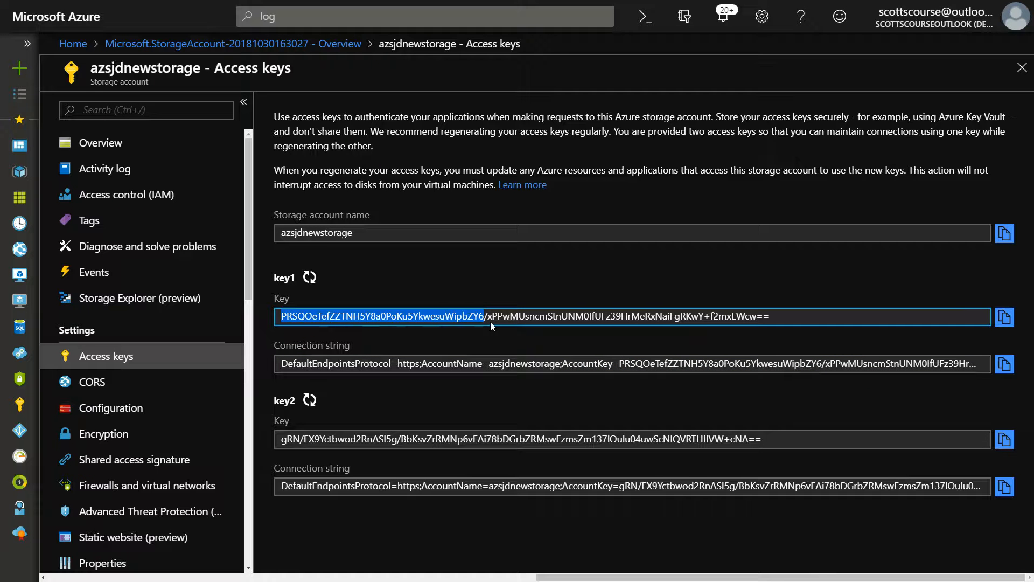
{"action": "left_click", "coordinate": [561, 321]}
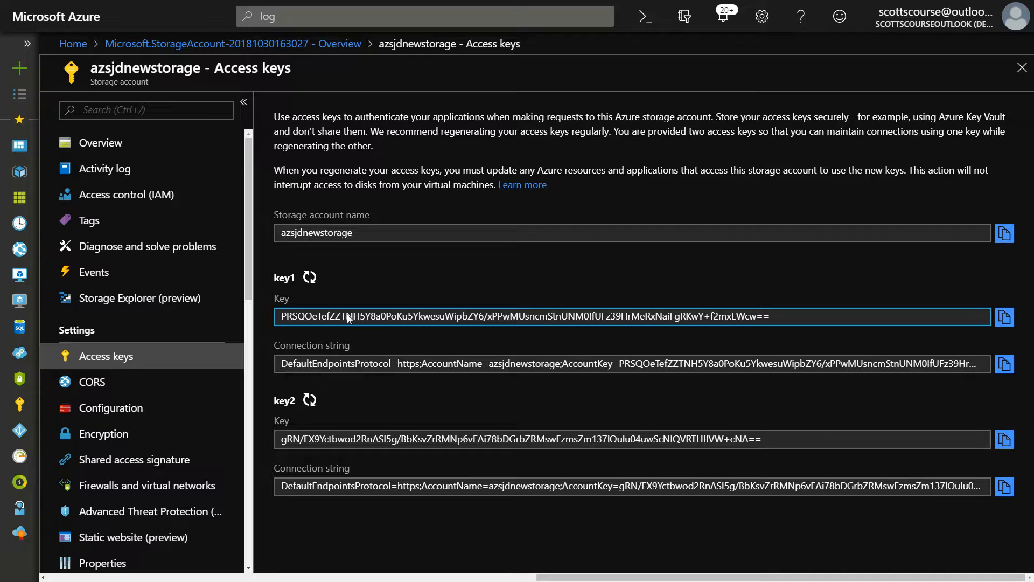
- Regenerate access key key1 and confirm that the current key is invalidated
{"action": "left_click", "coordinate": [310, 277]}
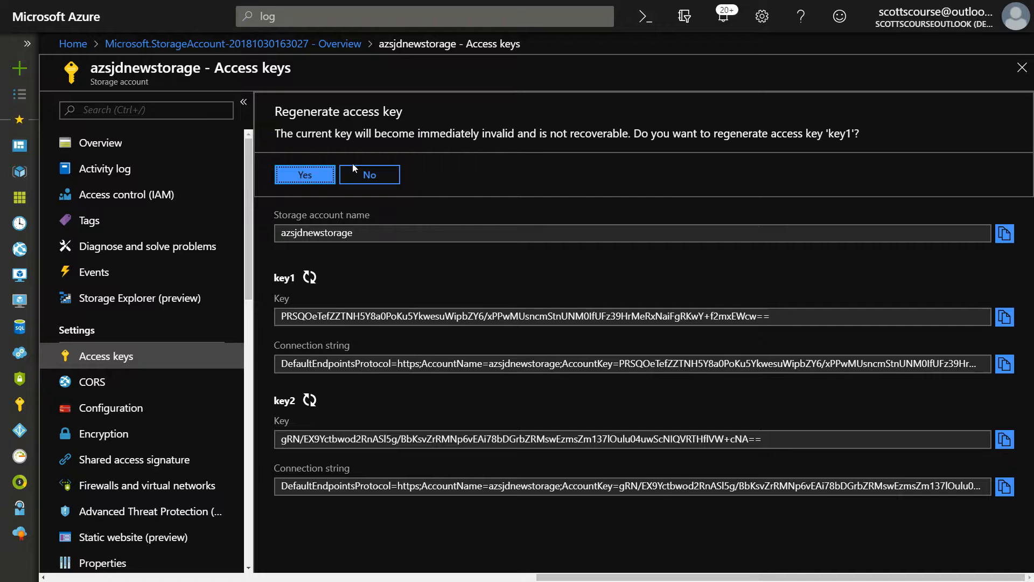
{"action": "left_click", "coordinate": [300, 176]}
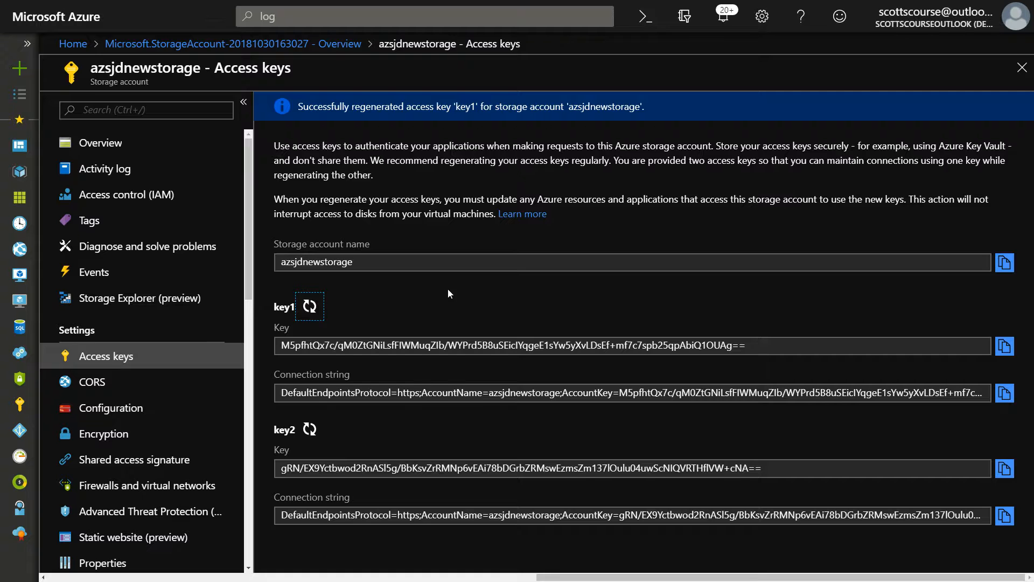
- In the shared access signature settings, exclude Blob, File and Table so that only the Queue service is allowed
{"action": "left_click", "coordinate": [110, 461]}
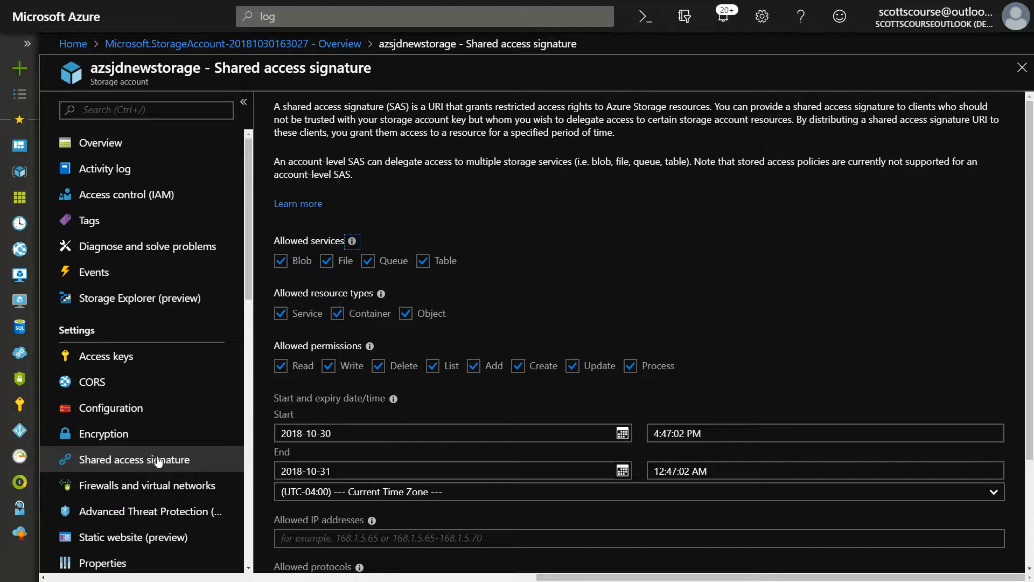
{"action": "scroll", "coordinate": [592, 254], "scroll_direction": "down", "scroll_amount": 2}
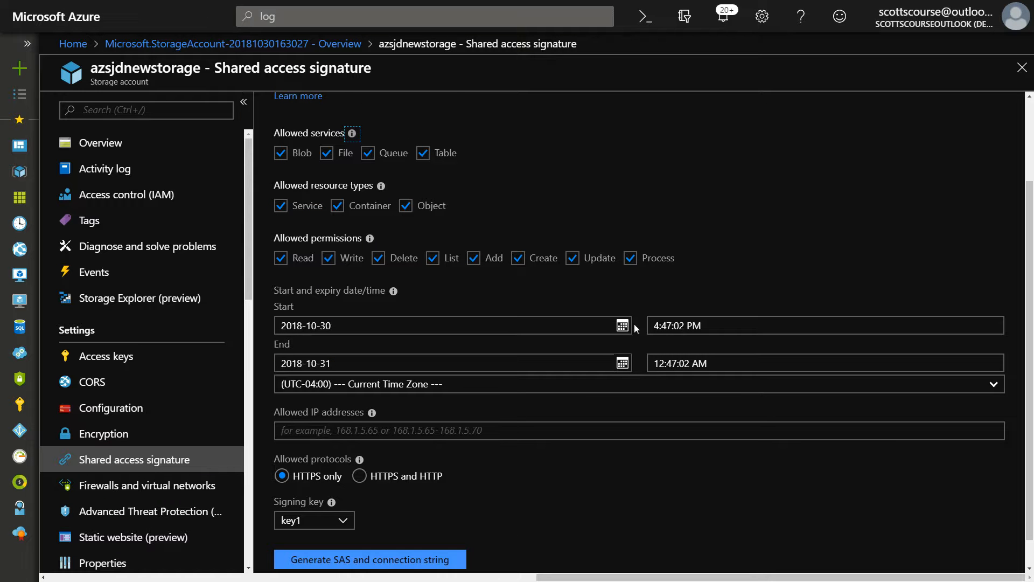
{"action": "scroll", "coordinate": [372, 221], "scroll_direction": "up", "scroll_amount": 1}
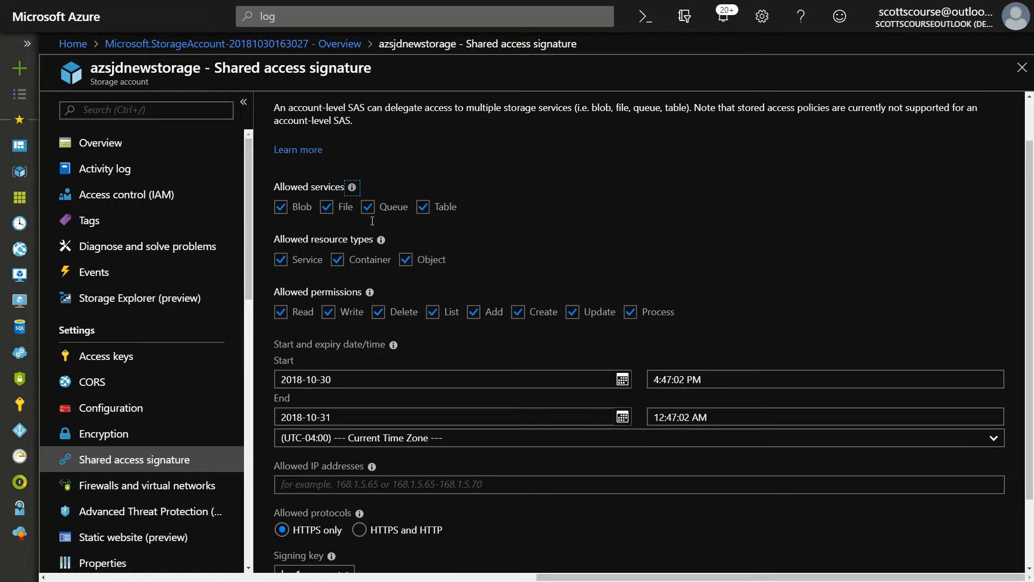
{"action": "left_click", "coordinate": [326, 208]}
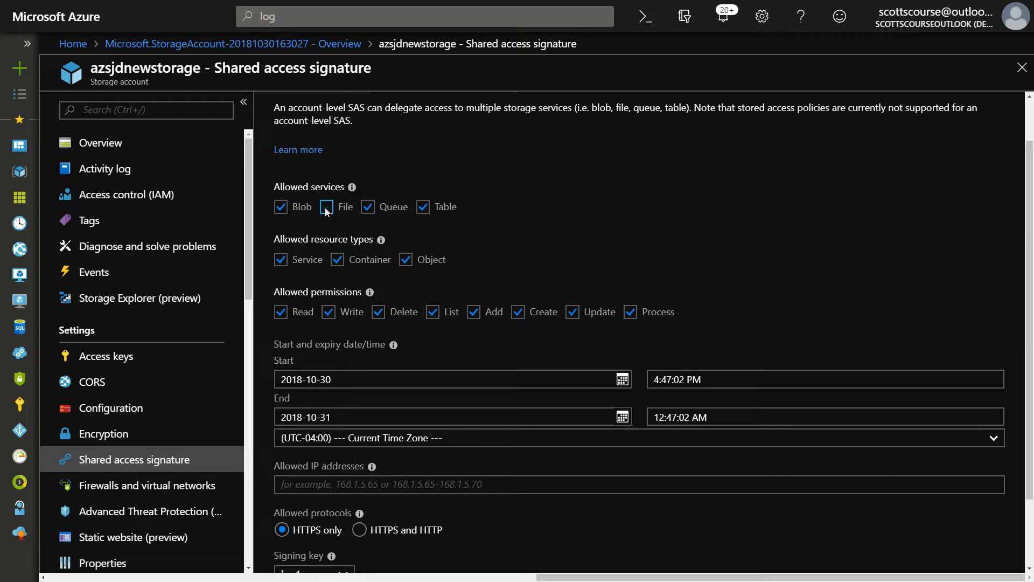
{"action": "left_click", "coordinate": [280, 207]}
{"action": "left_click", "coordinate": [423, 207]}
- Restrict the signature's allowed permissions to Write only by removing Read, Delete, List, Add, Create, Update and Process
{"action": "left_click", "coordinate": [281, 312]}
{"action": "left_click", "coordinate": [378, 312]}
{"action": "left_click", "coordinate": [432, 312]}
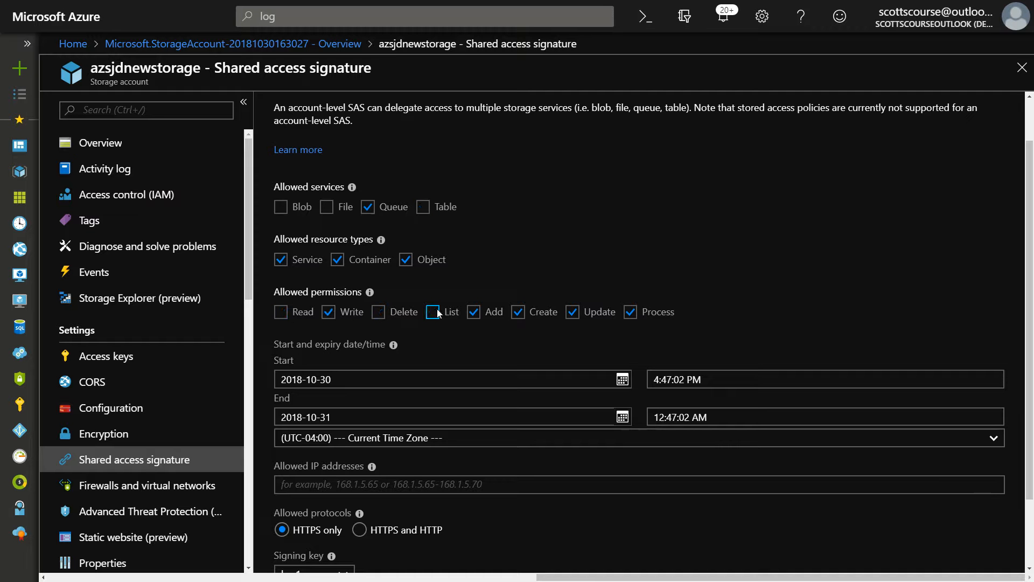
{"action": "left_click", "coordinate": [473, 312]}
{"action": "left_click", "coordinate": [518, 314]}
{"action": "left_click", "coordinate": [573, 312]}
{"action": "left_click", "coordinate": [630, 313]}
- Set the shared access signature's end date to 2019-01-01
{"action": "scroll", "coordinate": [346, 298], "scroll_direction": "down", "scroll_amount": 1}
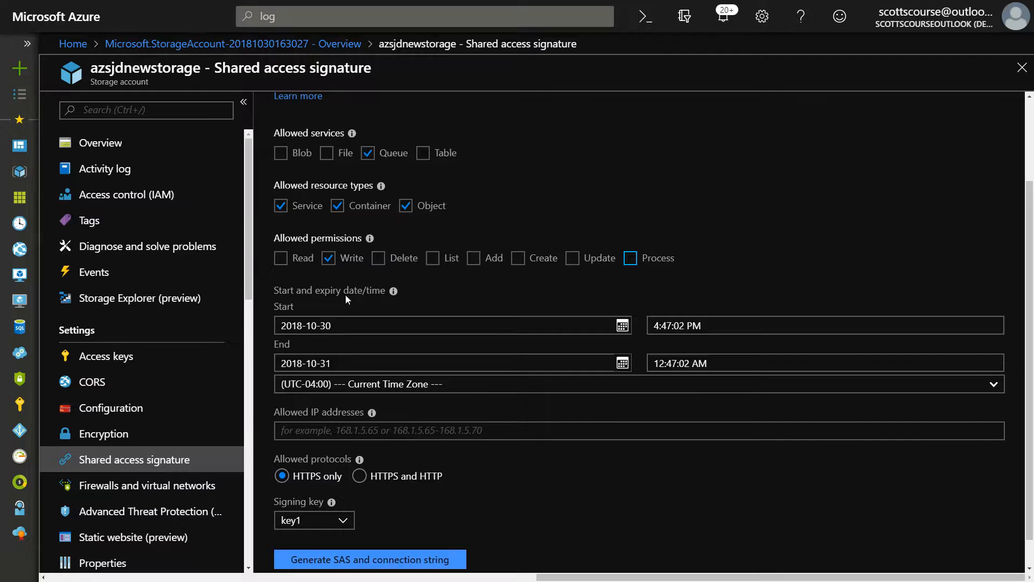
{"action": "scroll", "coordinate": [345, 295], "scroll_direction": "down", "scroll_amount": 1}
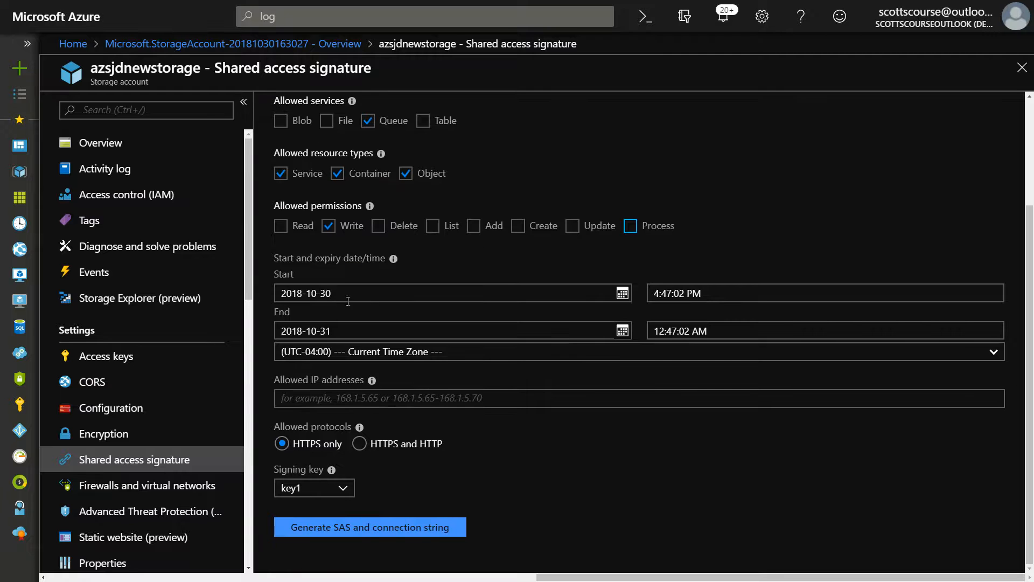
{"action": "left_click", "coordinate": [623, 331]}
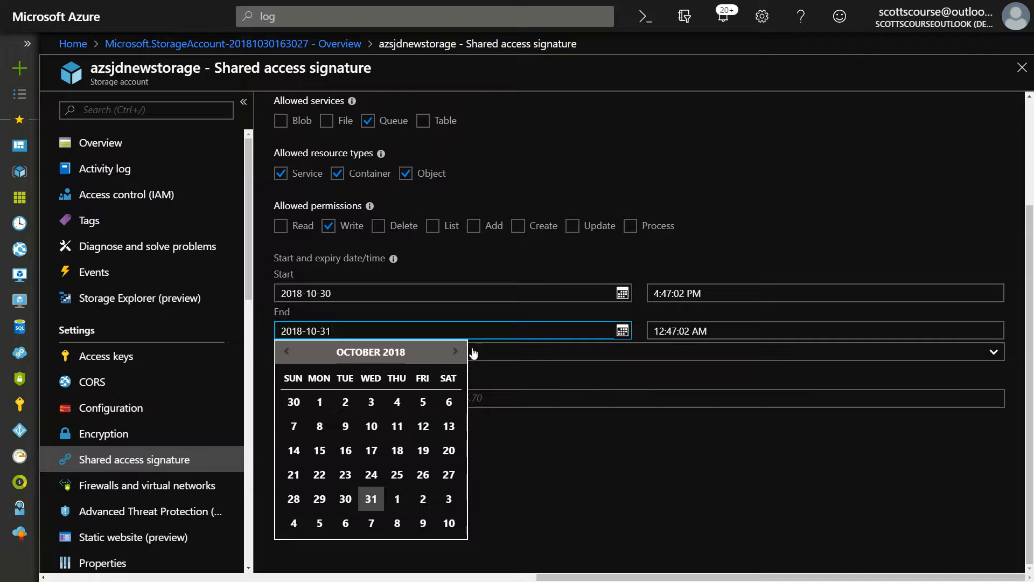
{"action": "left_click", "coordinate": [456, 352]}
{"action": "left_click", "coordinate": [456, 352]}
{"action": "left_click", "coordinate": [456, 353]}
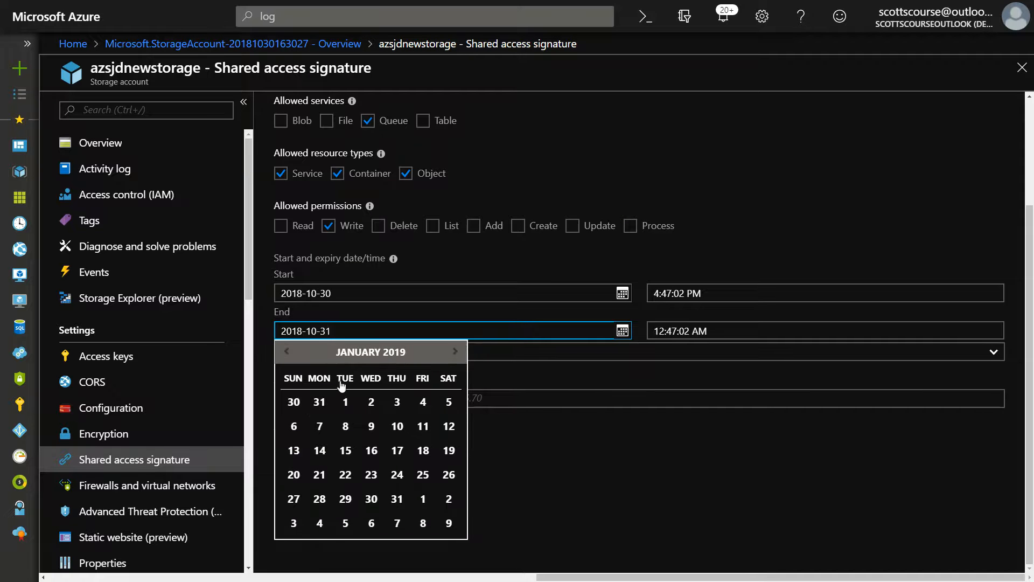
{"action": "left_click", "coordinate": [345, 403]}
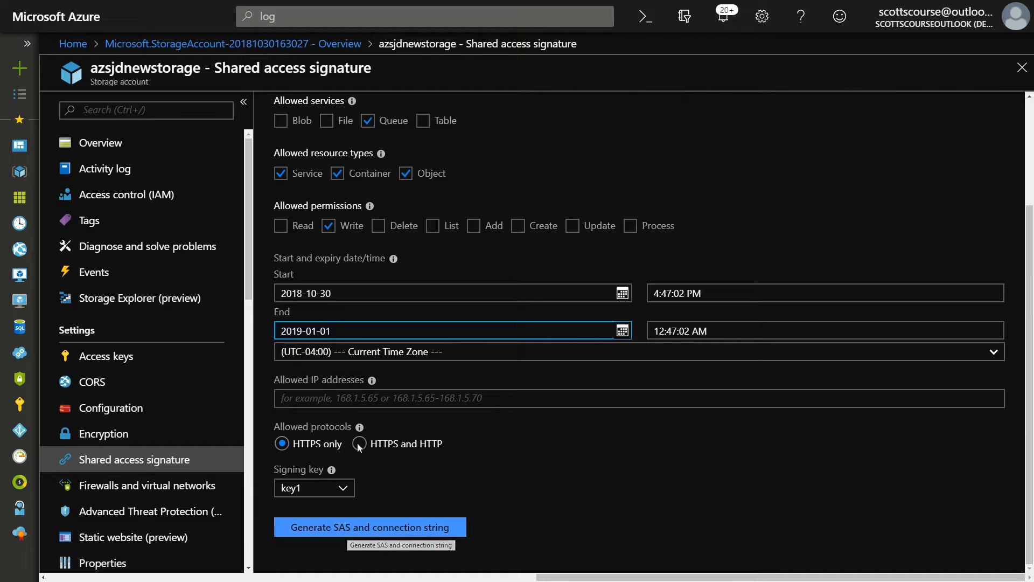
- Generate the SAS and connection string with key1 and copy the Queue service SAS URL
{"action": "left_click", "coordinate": [350, 528]}
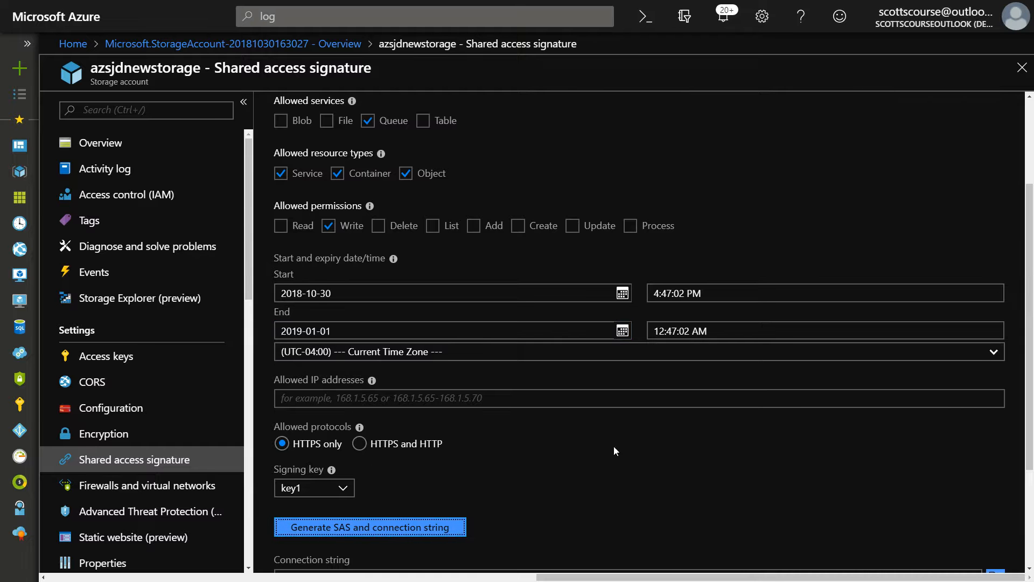
{"action": "scroll", "coordinate": [590, 431], "scroll_direction": "down", "scroll_amount": 3}
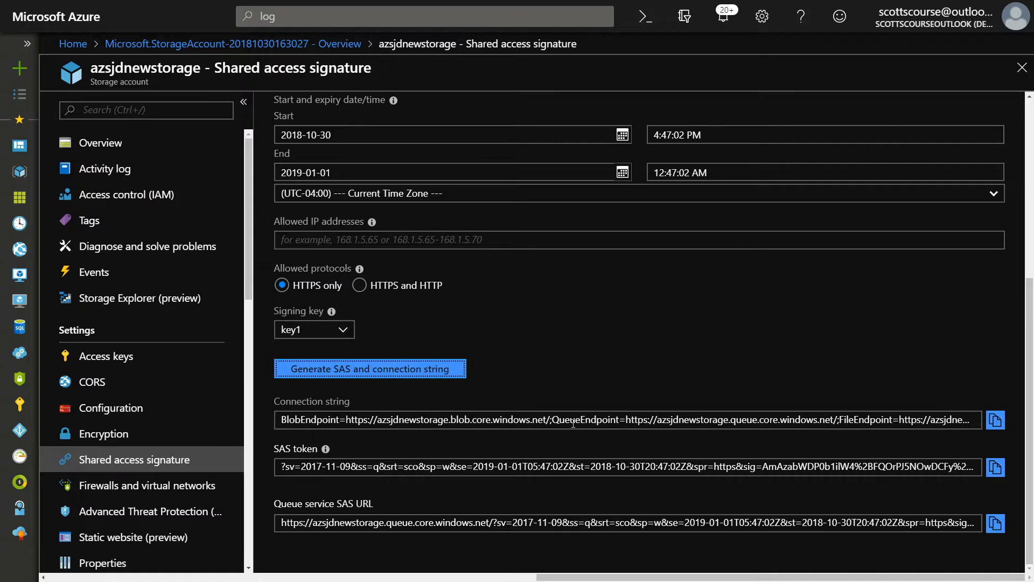
{"action": "left_click", "coordinate": [285, 468]}
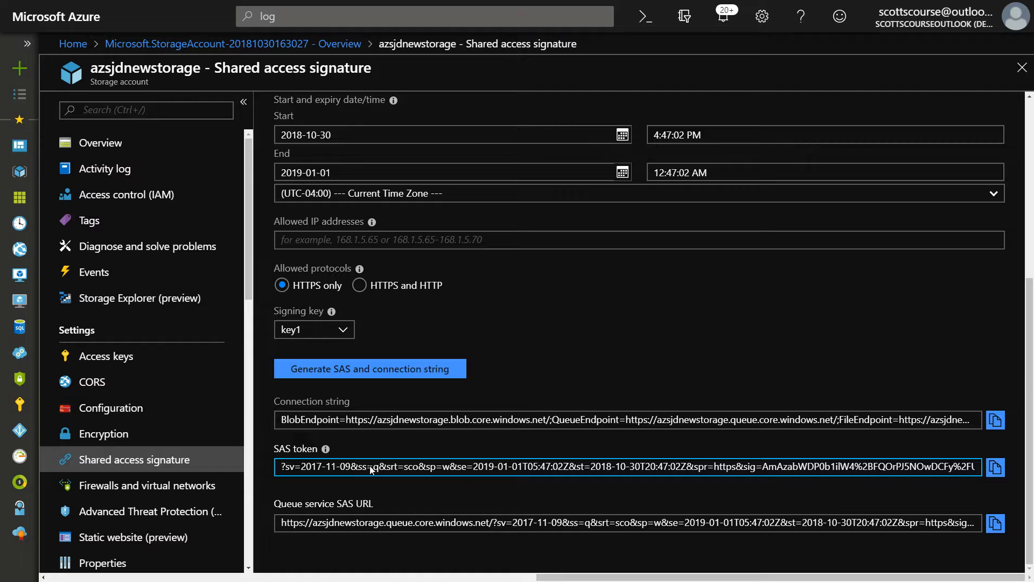
{"action": "left_click", "coordinate": [297, 522]}
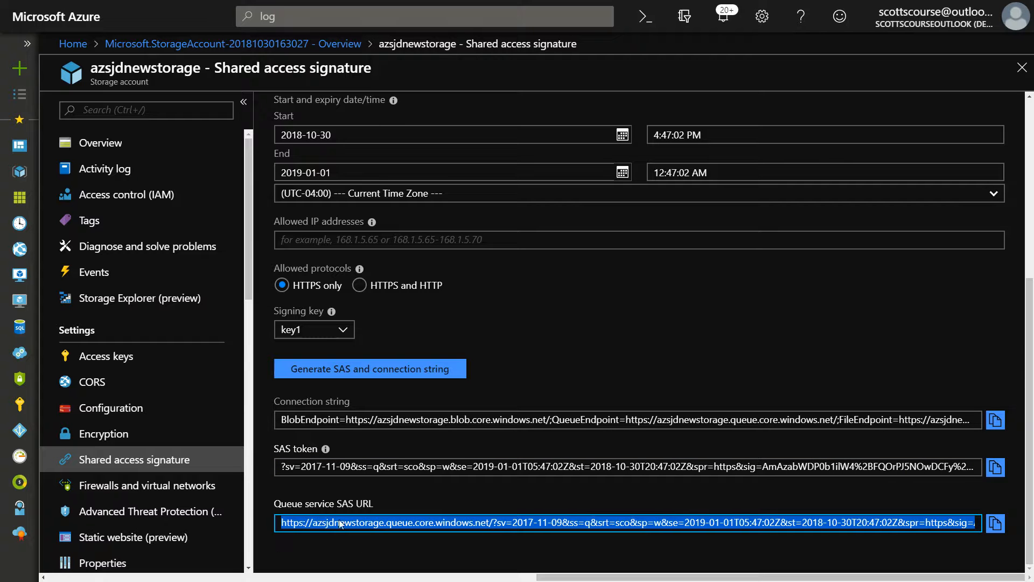
{"action": "left_click", "coordinate": [995, 523]}
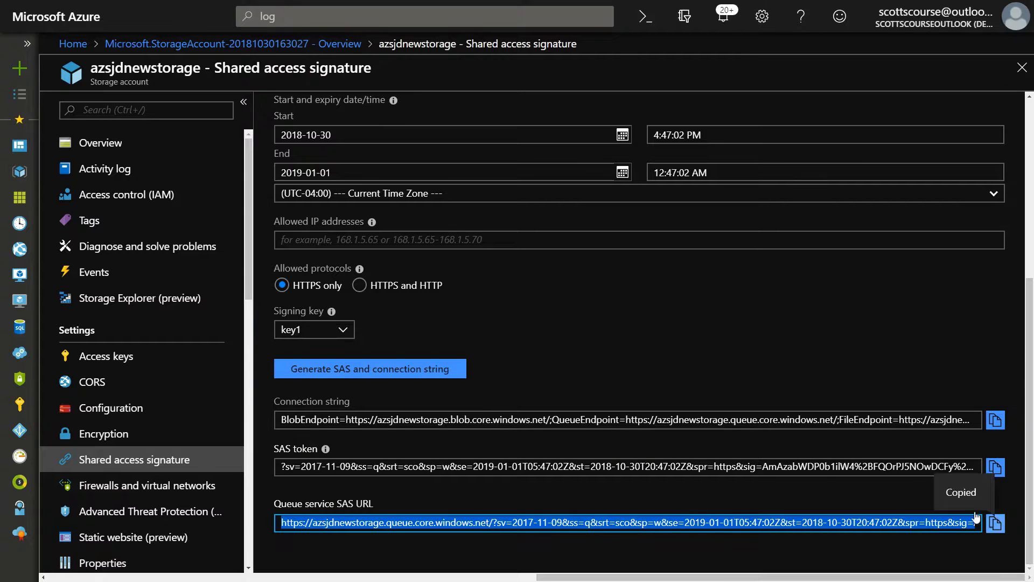
{"action": "left_click", "coordinate": [548, 376]}
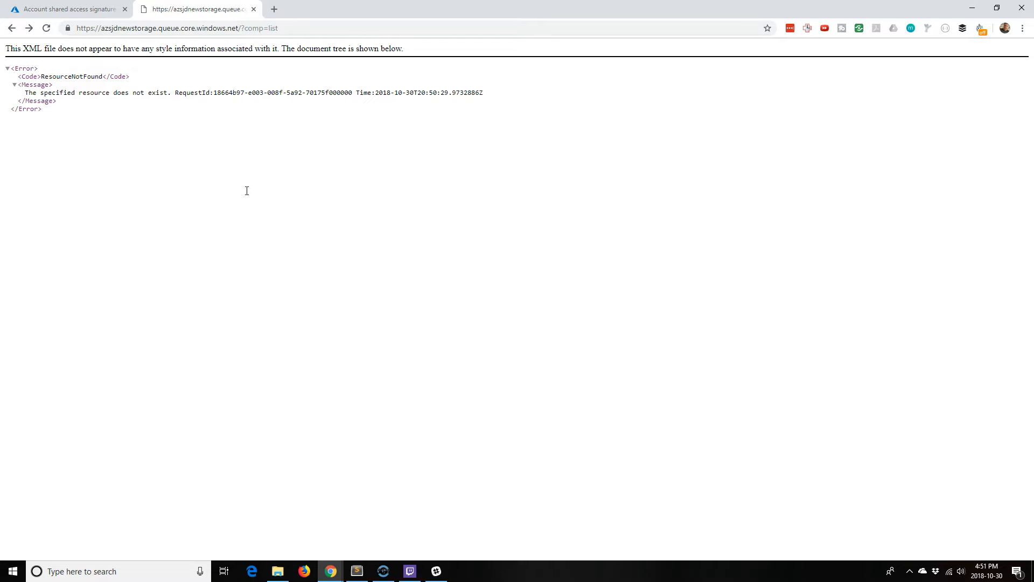
- Enlarge the queue response page and copy the SAS token without its leading question mark from the Azure portal
{"action": "key", "text": "ctrl+plus"}
{"action": "key", "text": "ctrl+plus"}
{"action": "key", "text": "ctrl+plus"}
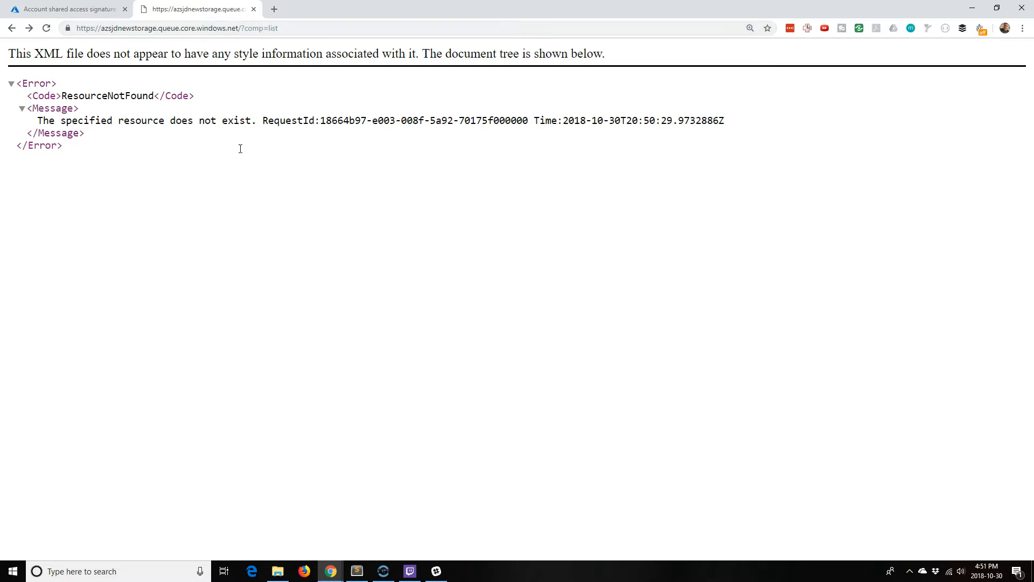
{"action": "left_click", "coordinate": [251, 29]}
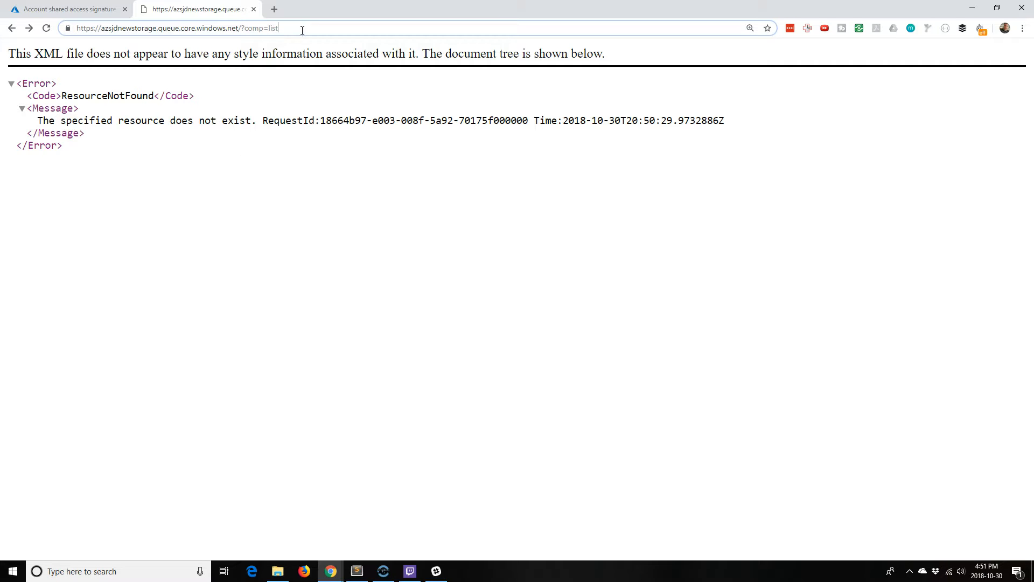
{"action": "left_click", "coordinate": [107, 6]}
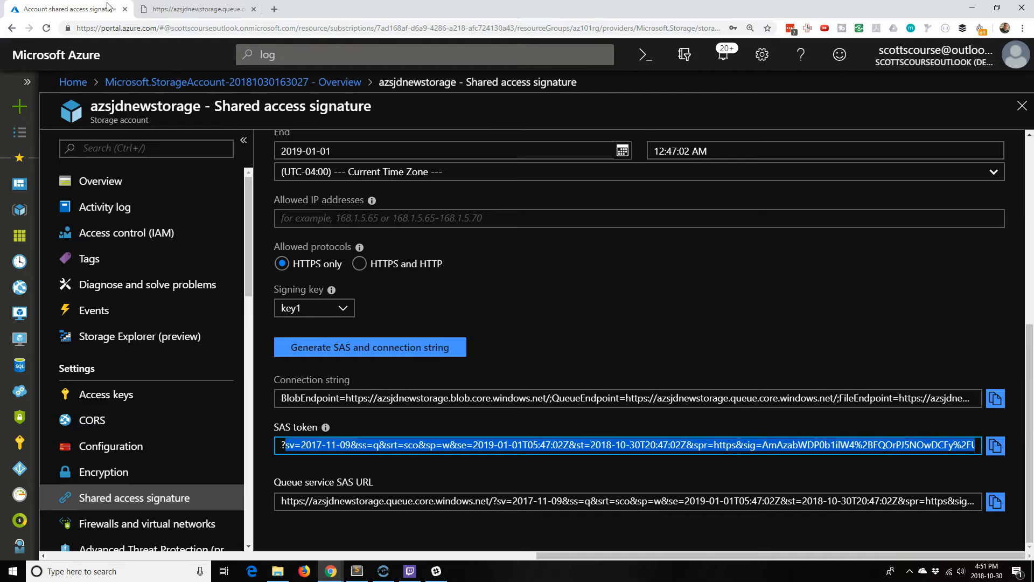
{"action": "right_click", "coordinate": [352, 444]}
{"action": "left_click", "coordinate": [376, 286]}
- Append & and the copied SAS token to the queue endpoint's ?comp=list URL and load it
{"action": "left_click", "coordinate": [215, 7]}
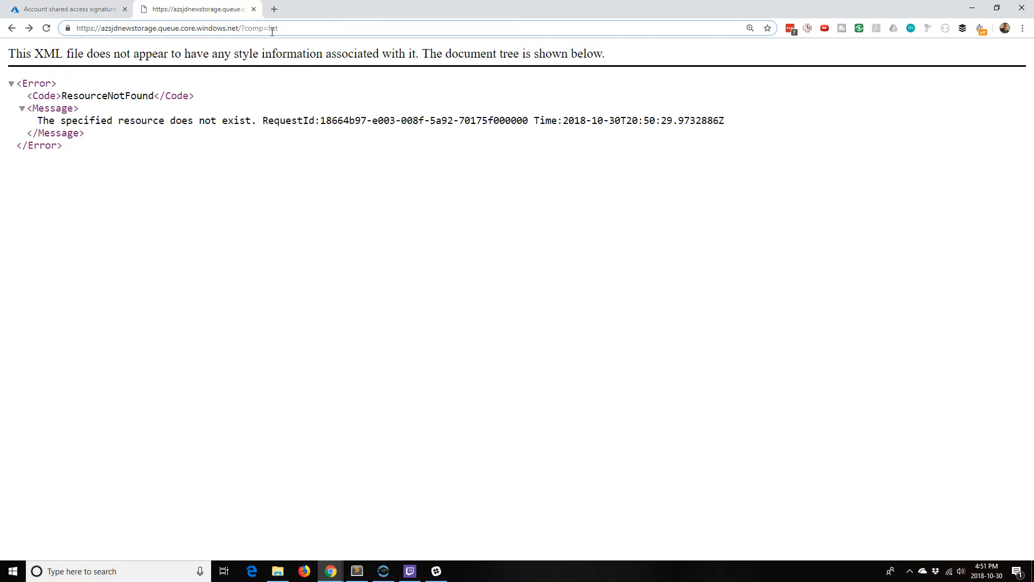
{"action": "type", "text": "&"}
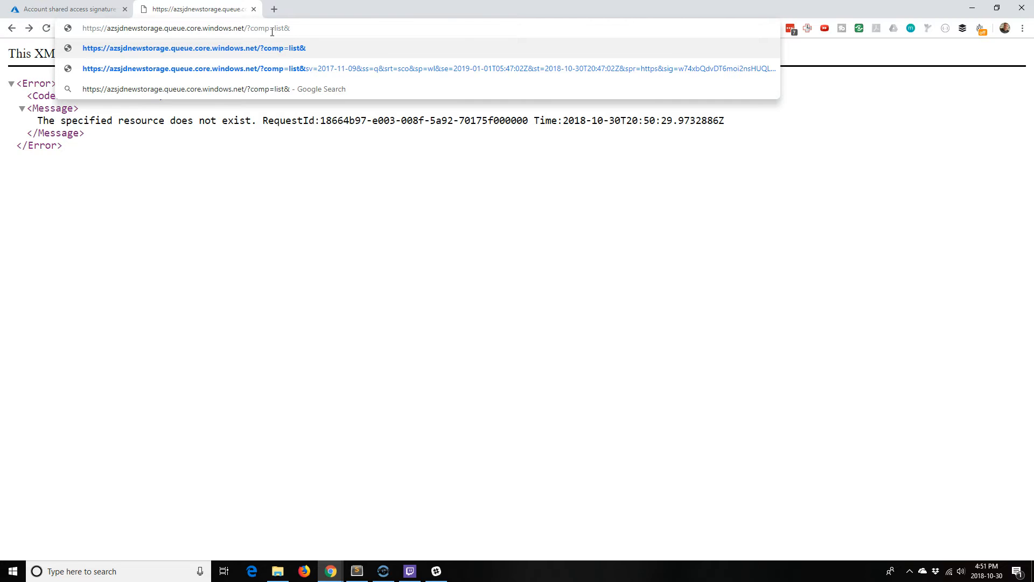
{"action": "key", "text": "ctrl+v"}
{"action": "key", "text": "Return"}
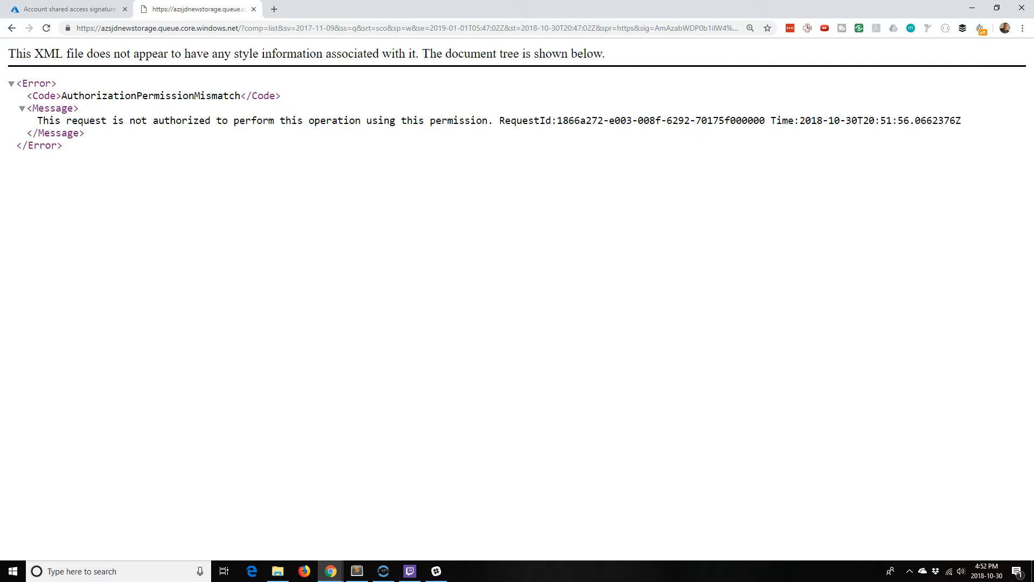
- Add the List permission to the shared access signature in the Azure portal and regenerate the SAS and connection string with key1
{"action": "left_click", "coordinate": [97, 9]}
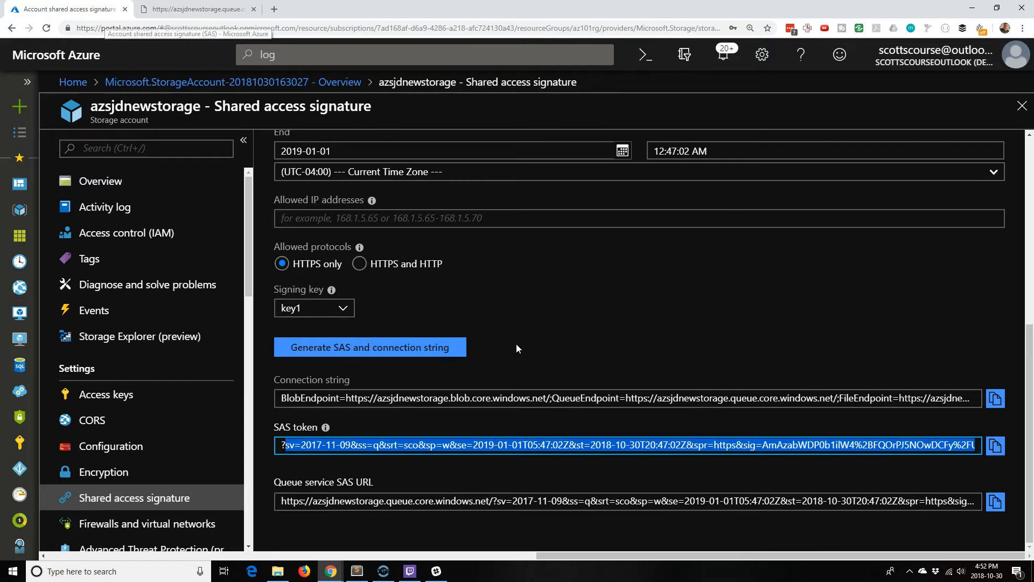
{"action": "scroll", "coordinate": [516, 345], "scroll_direction": "up", "scroll_amount": 6}
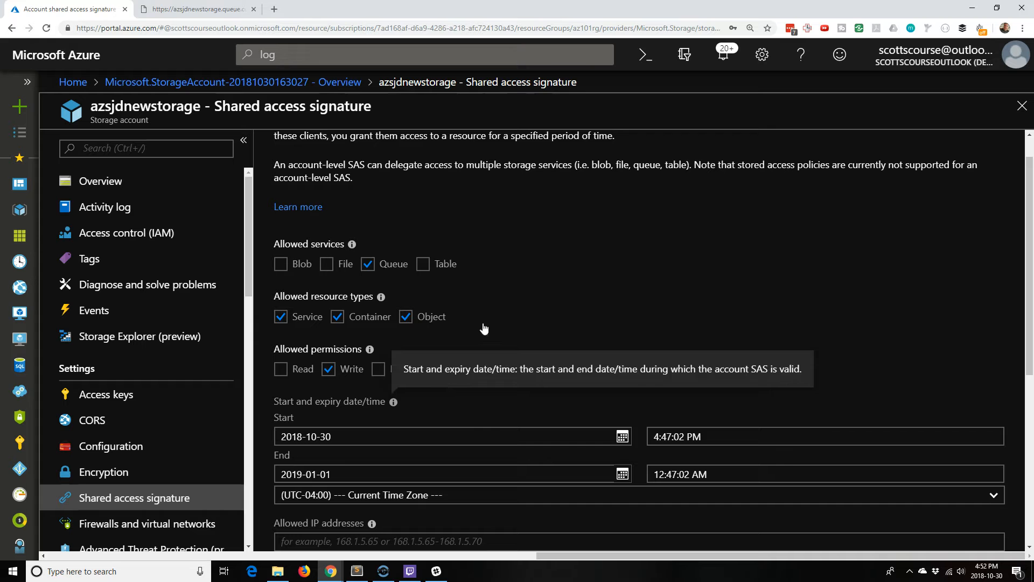
{"action": "left_click", "coordinate": [433, 369]}
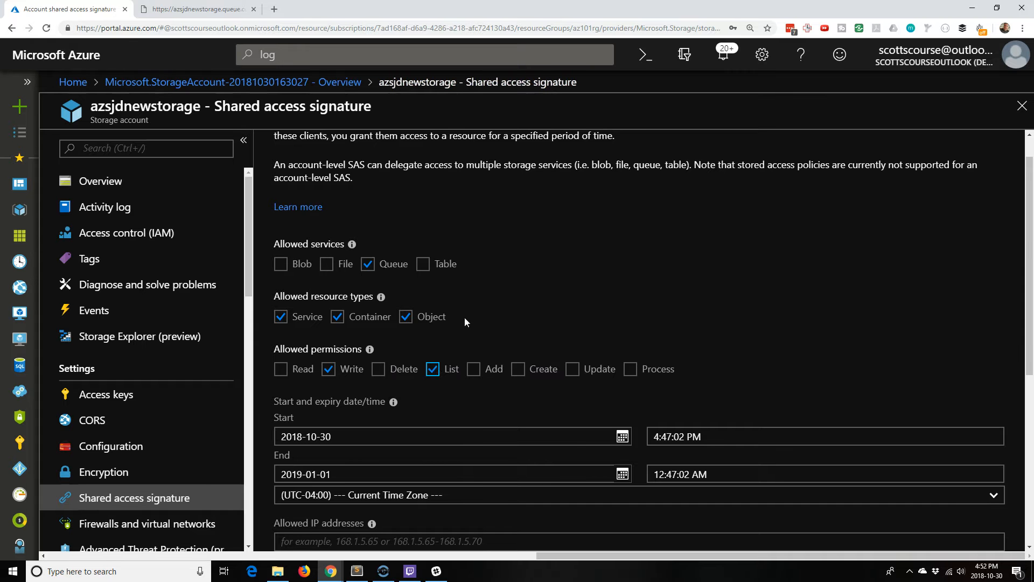
{"action": "scroll", "coordinate": [467, 319], "scroll_direction": "down", "scroll_amount": 6}
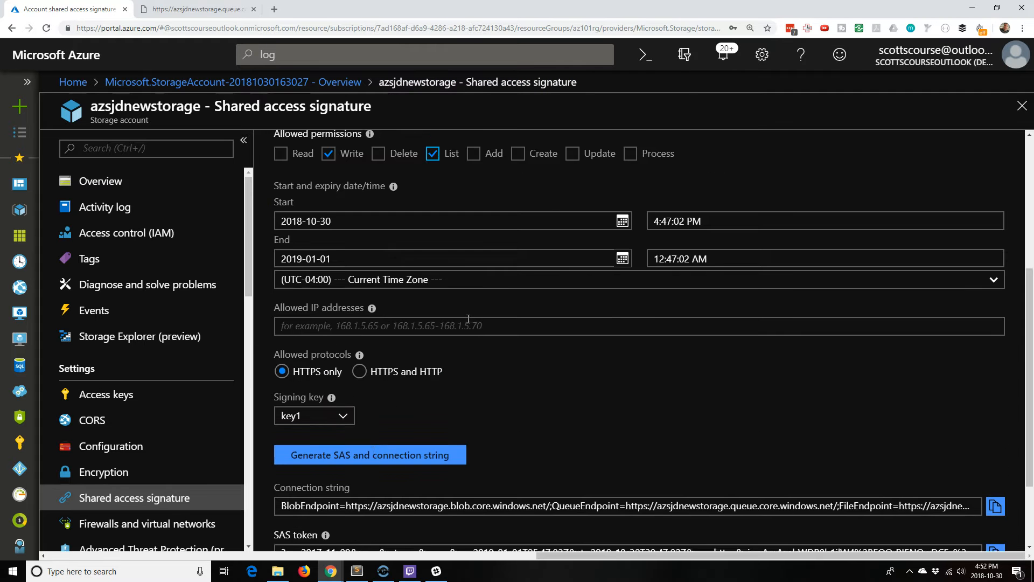
{"action": "left_click", "coordinate": [368, 347]}
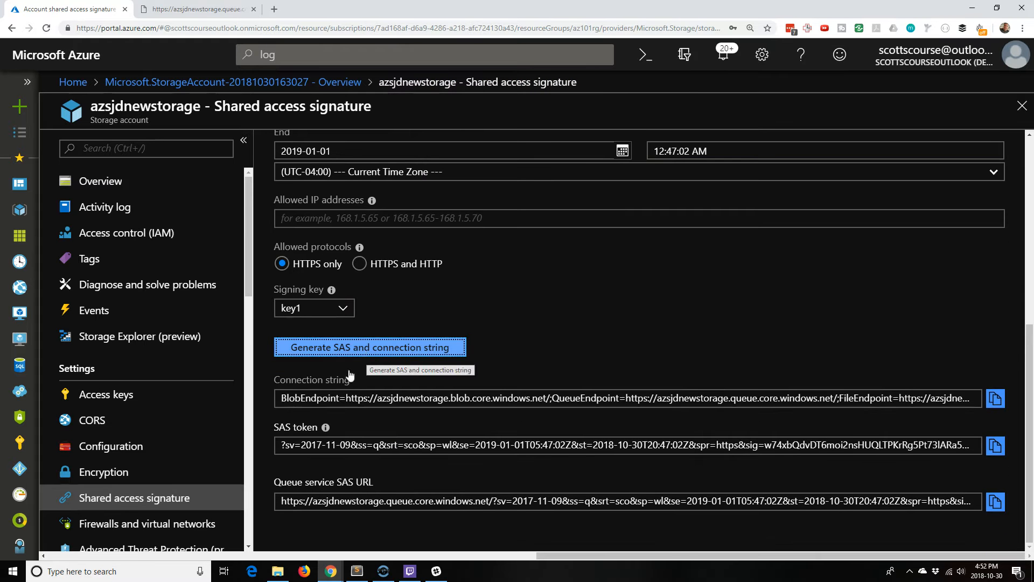
- Copy the new SAS token without its leading question mark, replace the old token after ?comp=list& in the queue URL, and load it
{"action": "left_click_drag", "start_coordinate": [286, 447], "coordinate": [358, 464]}
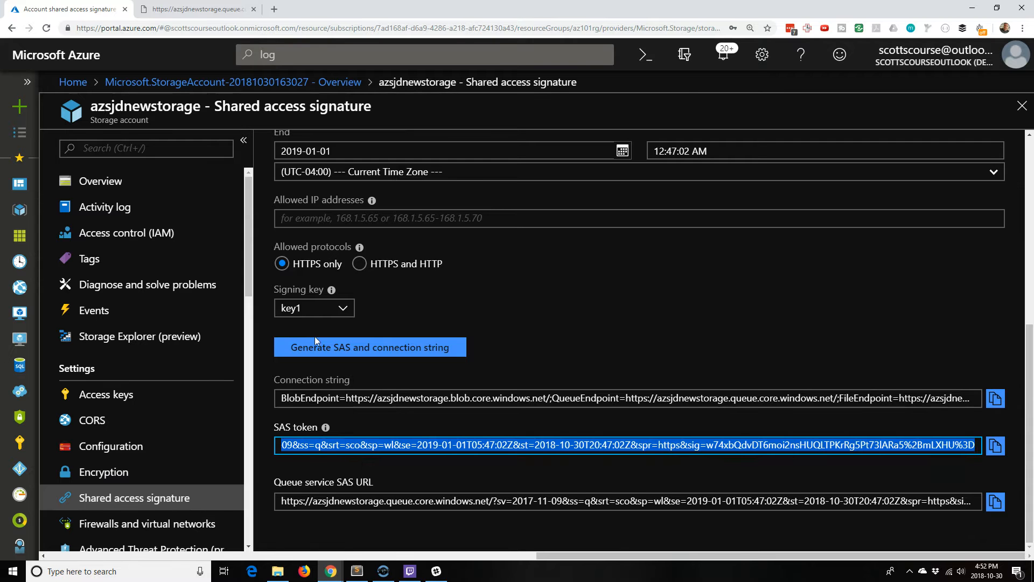
{"action": "left_click", "coordinate": [204, 9]}
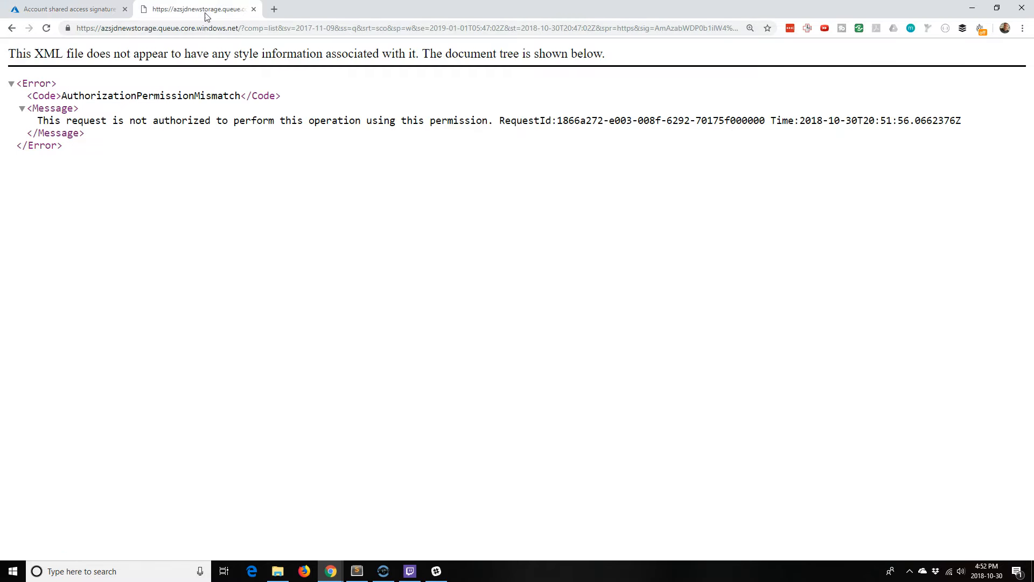
{"action": "left_click", "coordinate": [251, 30]}
{"action": "left_click", "coordinate": [285, 28]}
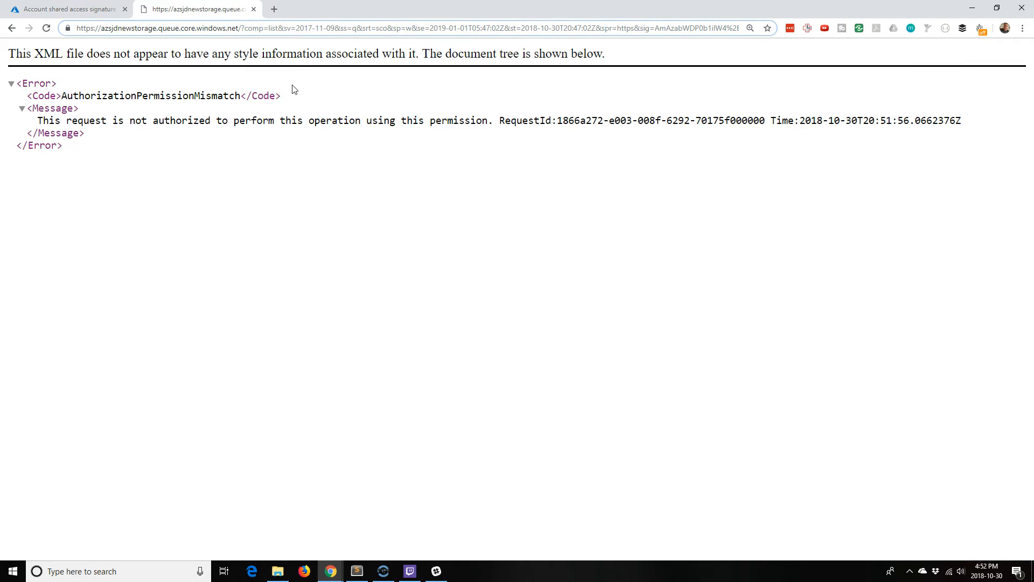
{"action": "key", "text": "shift+End"}
{"action": "key", "text": "Delete"}
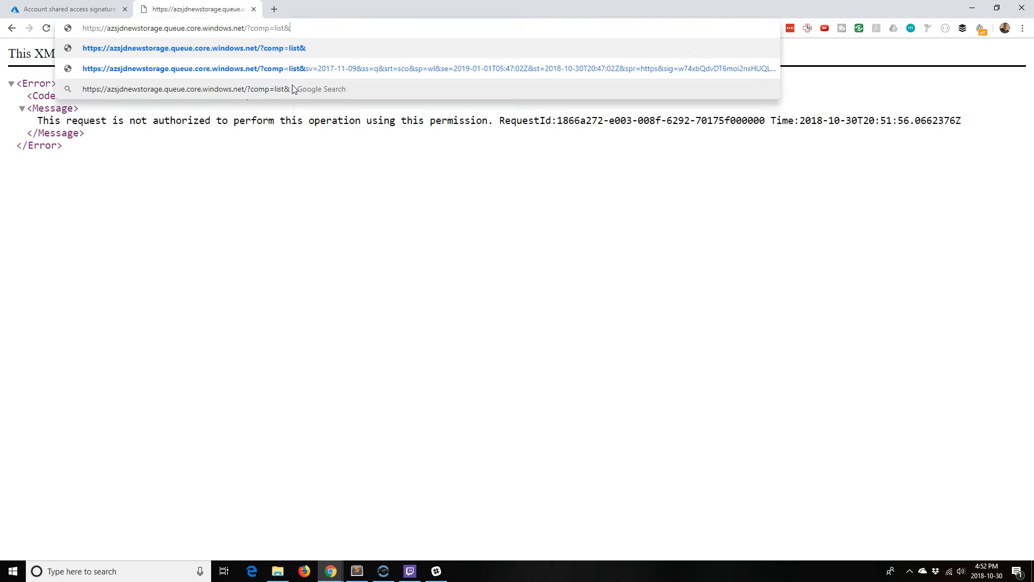
{"action": "key", "text": "ctrl+v"}
{"action": "key", "text": "Return"}
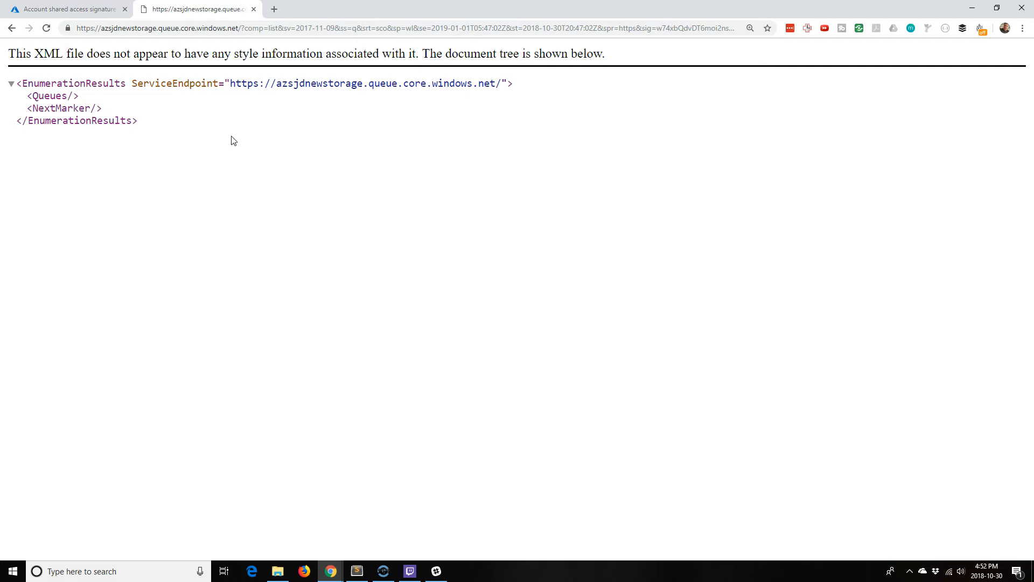
- Review the shared access signature's permissions, validity dates, allowed protocols and signing key in the Azure portal
{"action": "left_click", "coordinate": [82, 14]}
{"action": "scroll", "coordinate": [436, 296], "scroll_direction": "up", "scroll_amount": 3}
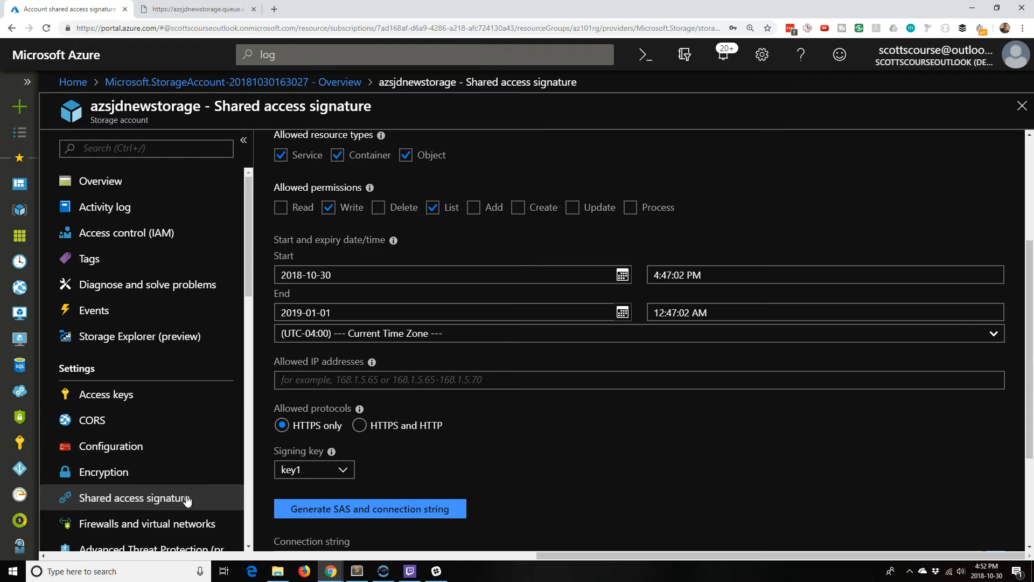
{"action": "left_click", "coordinate": [277, 507]}
{"action": "scroll", "coordinate": [303, 312], "scroll_direction": "down", "scroll_amount": 1}
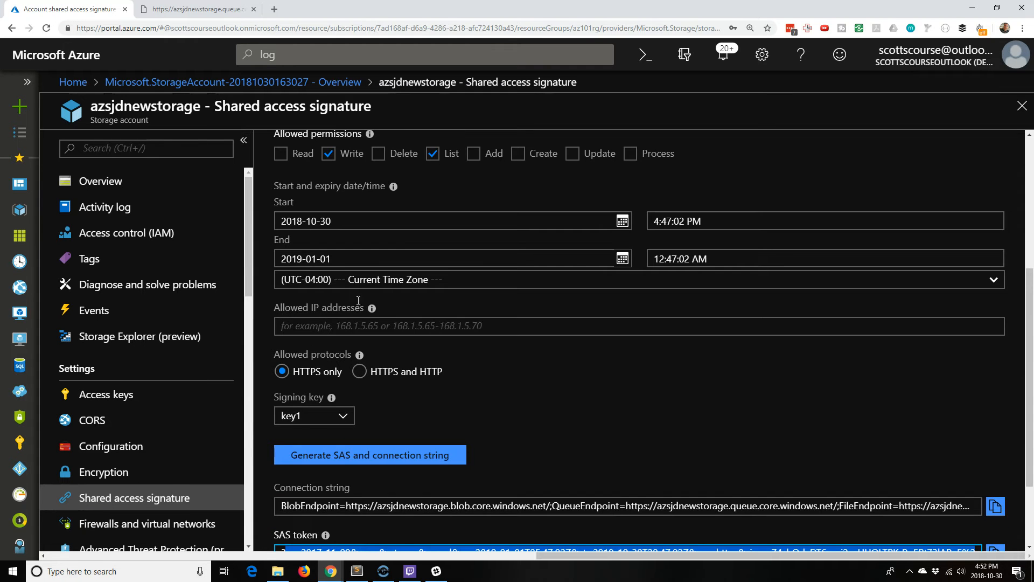
{"action": "scroll", "coordinate": [358, 300], "scroll_direction": "up", "scroll_amount": 2}
{"action": "scroll", "coordinate": [364, 331], "scroll_direction": "down", "scroll_amount": 3}
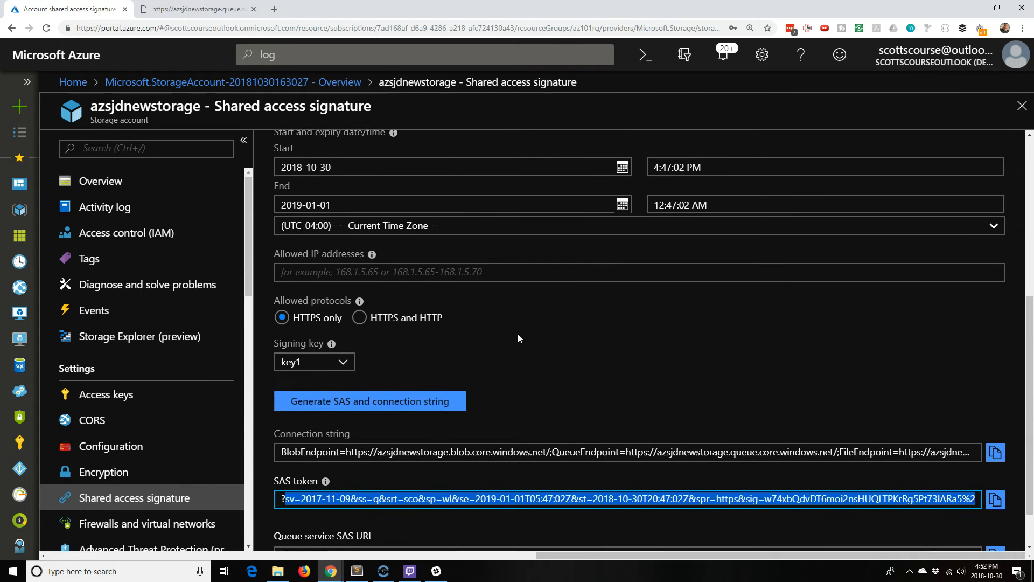
{"action": "scroll", "coordinate": [506, 326], "scroll_direction": "down", "scroll_amount": 1}
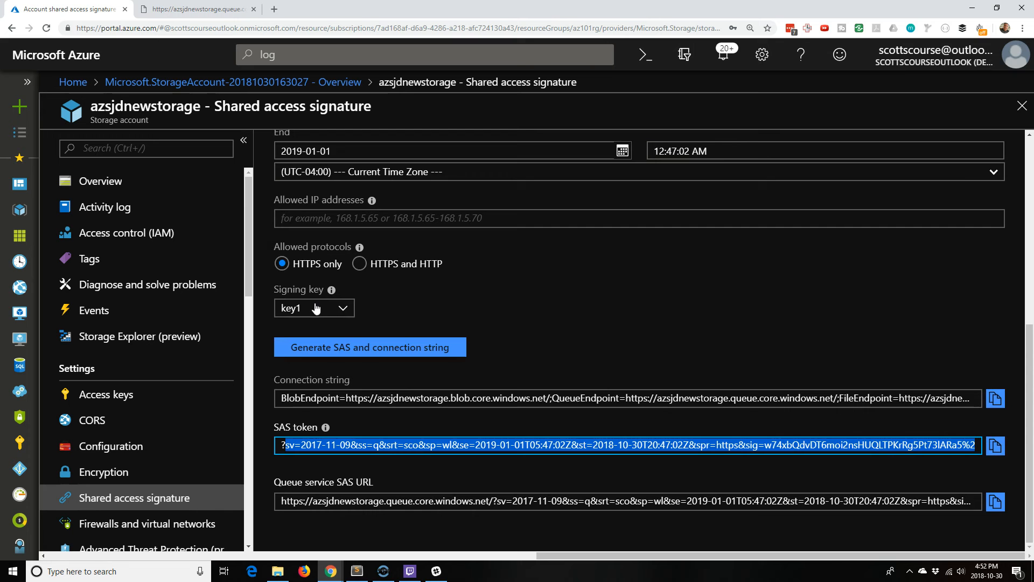
- Regenerate the azsjdnewstorage account's key1 access key and confirm the regeneration
{"action": "left_click", "coordinate": [115, 396]}
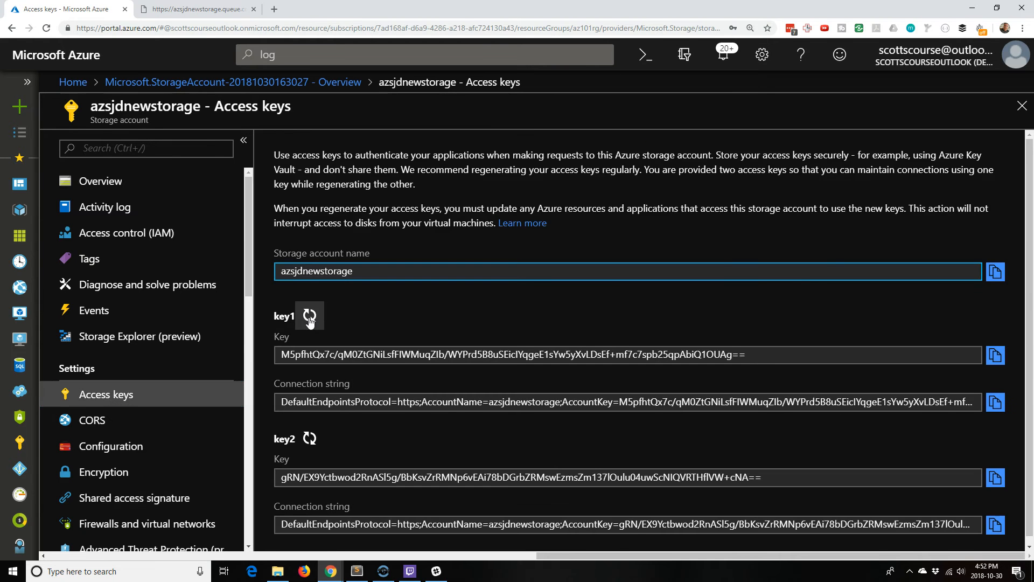
{"action": "left_click", "coordinate": [309, 316]}
{"action": "left_click", "coordinate": [314, 214]}
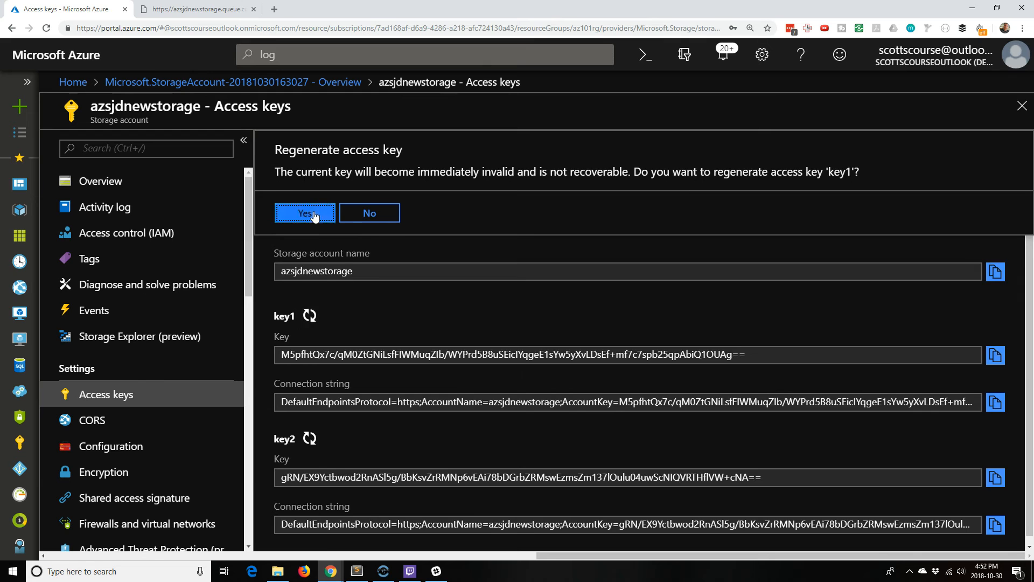
{"action": "left_click", "coordinate": [197, 8]}
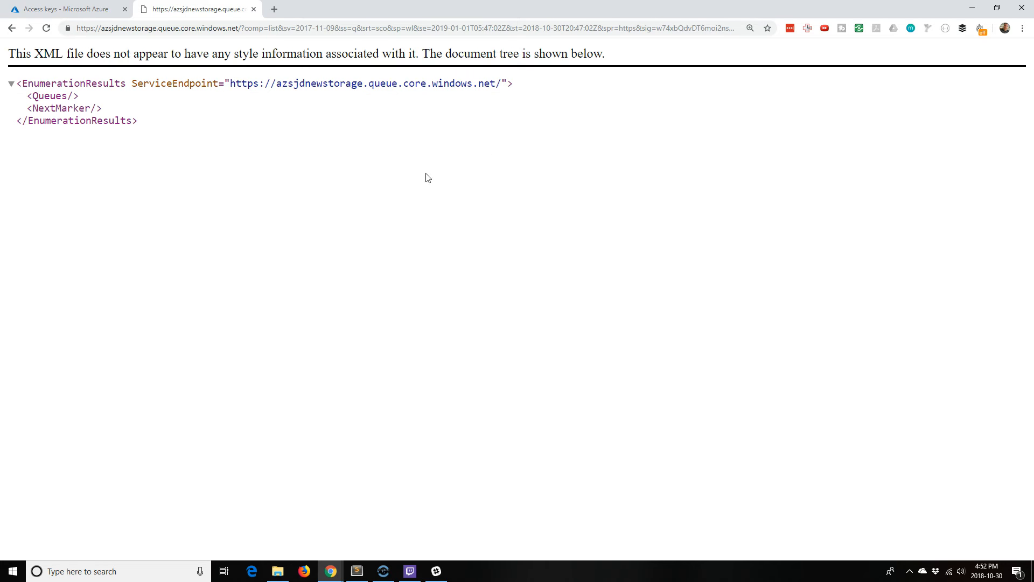
{"action": "left_click", "coordinate": [87, 7]}
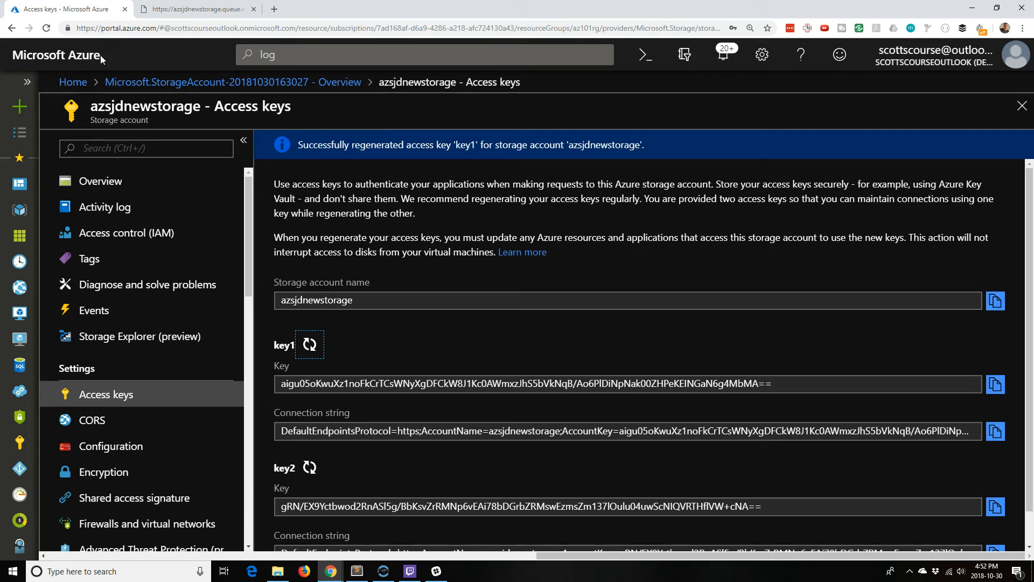
- Check the shared access signature settings again and reload the queue list URL to test the token signed with the previous key1
{"action": "left_click", "coordinate": [111, 506]}
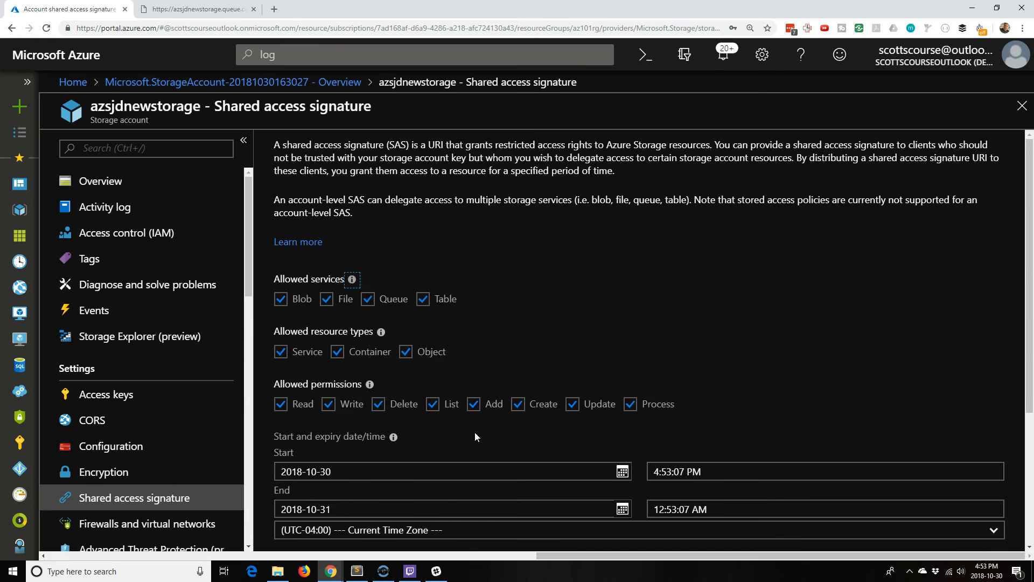
{"action": "scroll", "coordinate": [473, 430], "scroll_direction": "down", "scroll_amount": 4}
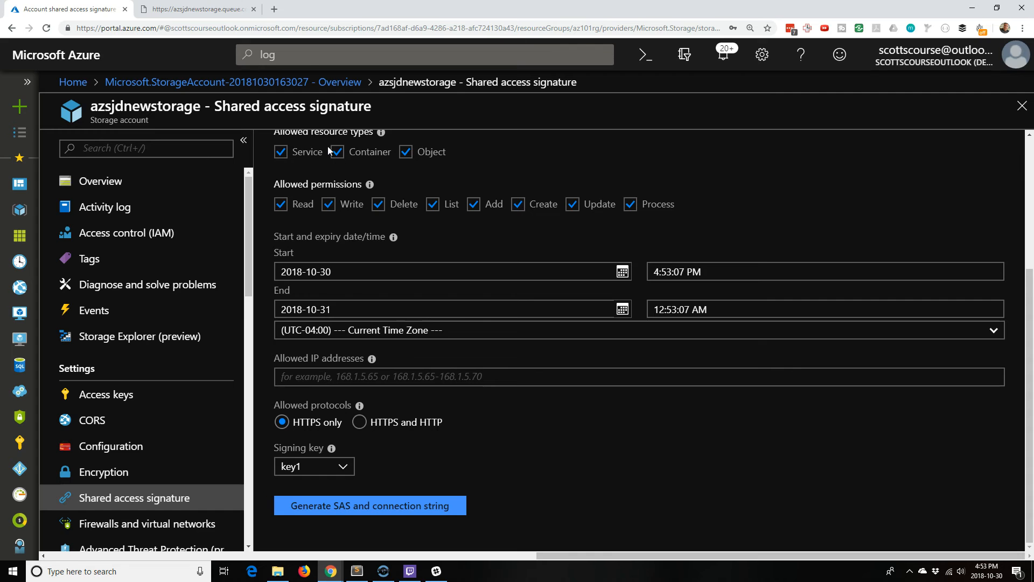
{"action": "left_click", "coordinate": [197, 9]}
{"action": "left_click", "coordinate": [46, 28]}
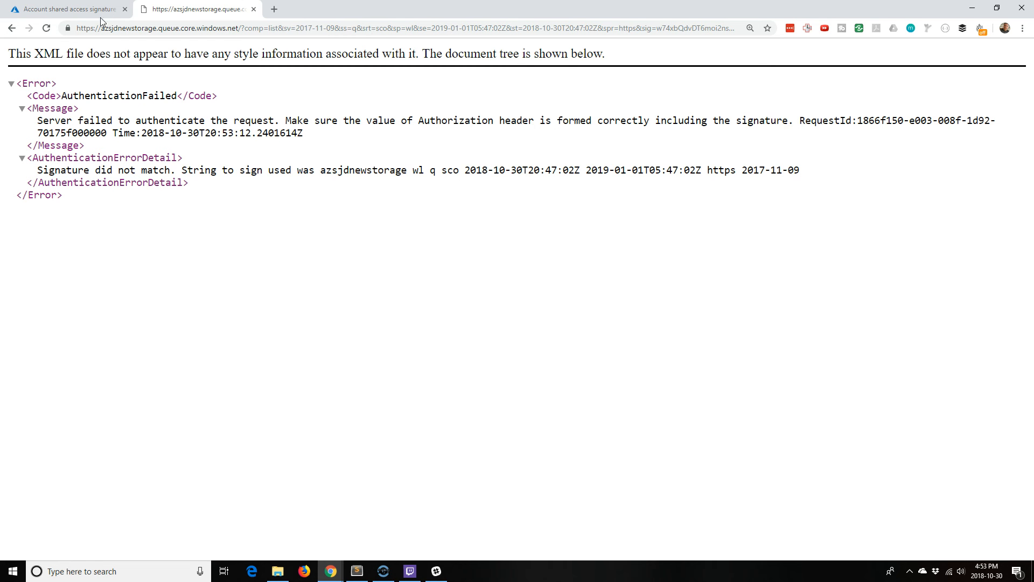
{"action": "left_click", "coordinate": [81, 8]}
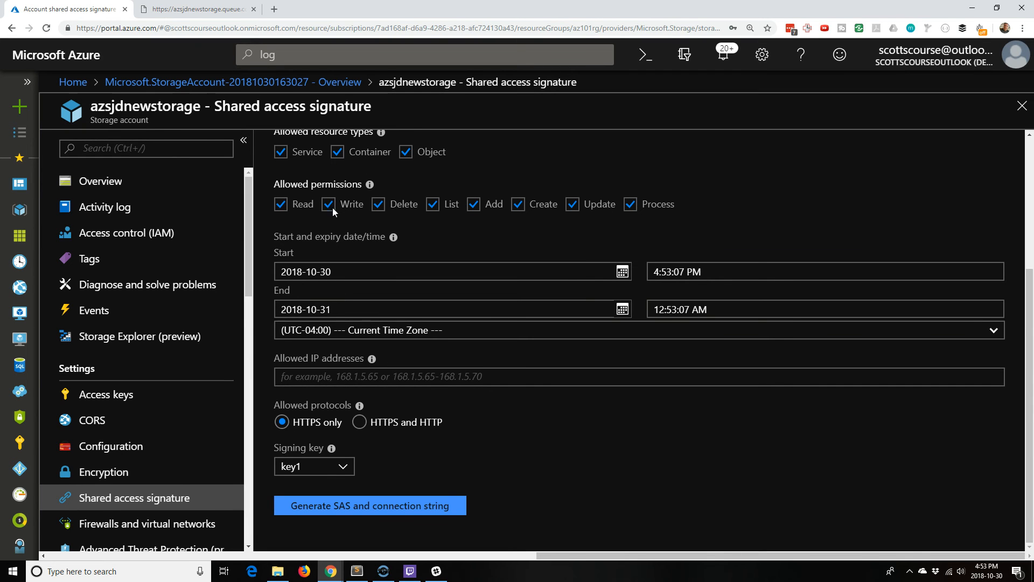
{"action": "left_click", "coordinate": [206, 9]}
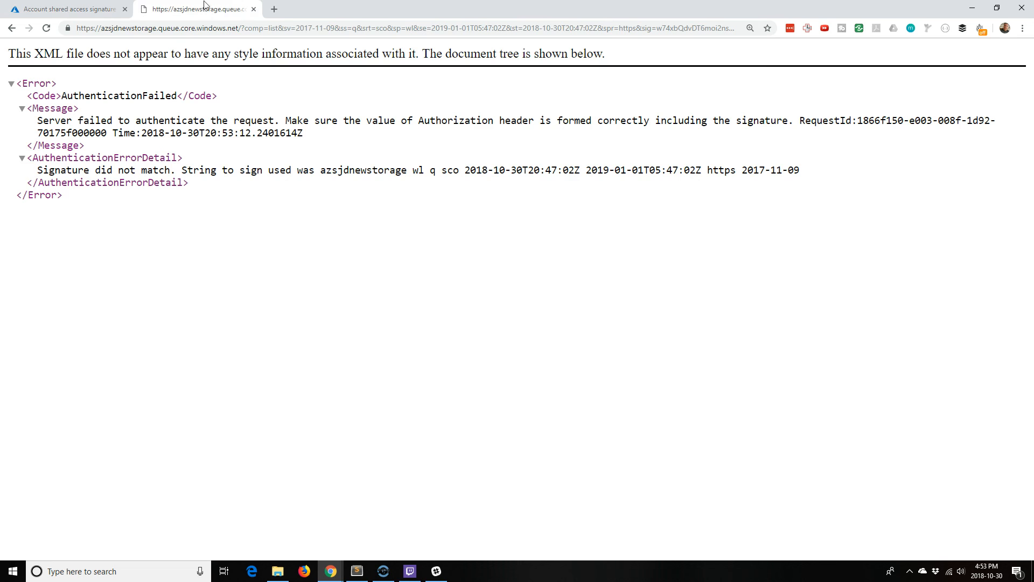